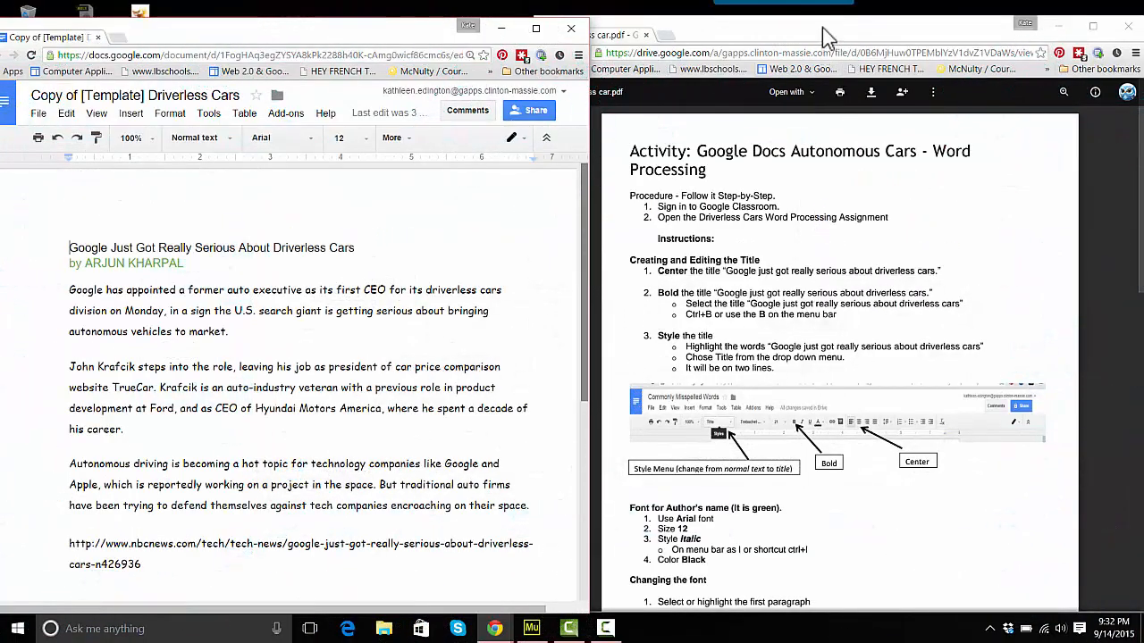
- Center the title line "Google Just Got Really Serious About Driverless Cars" in the document
drag(822, 27, 884, 26)
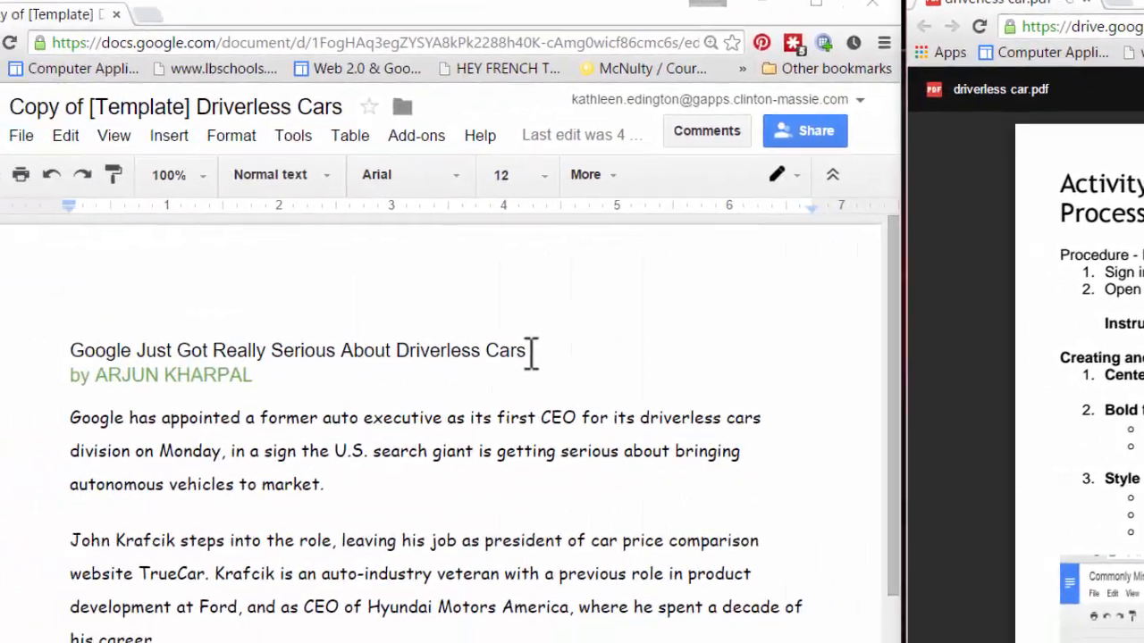
drag(597, 345, 133, 351)
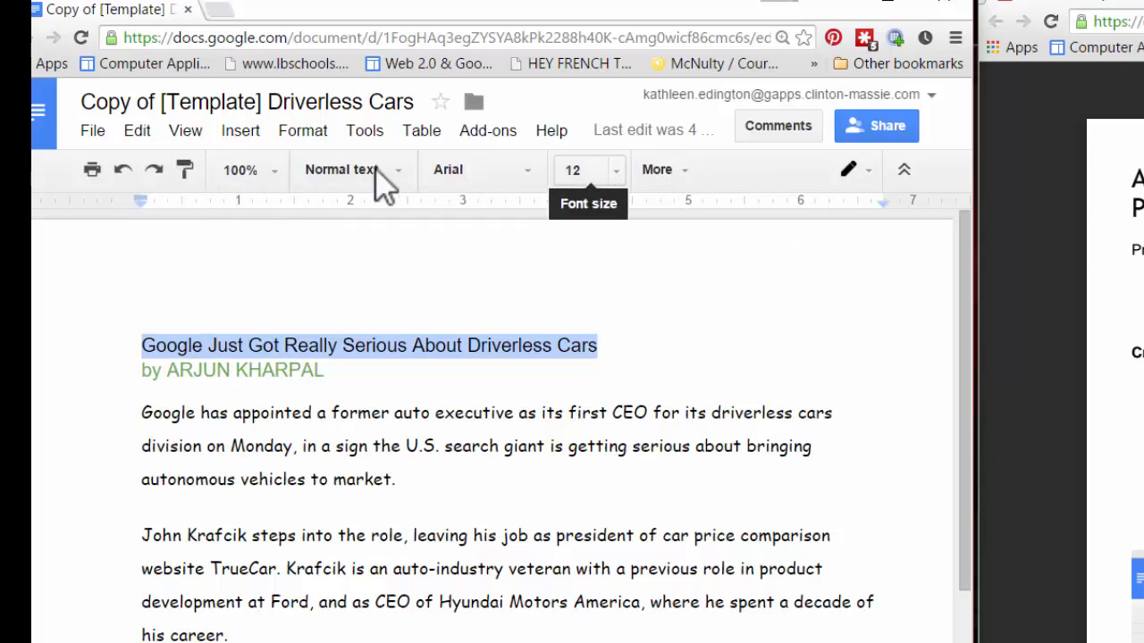
click(685, 169)
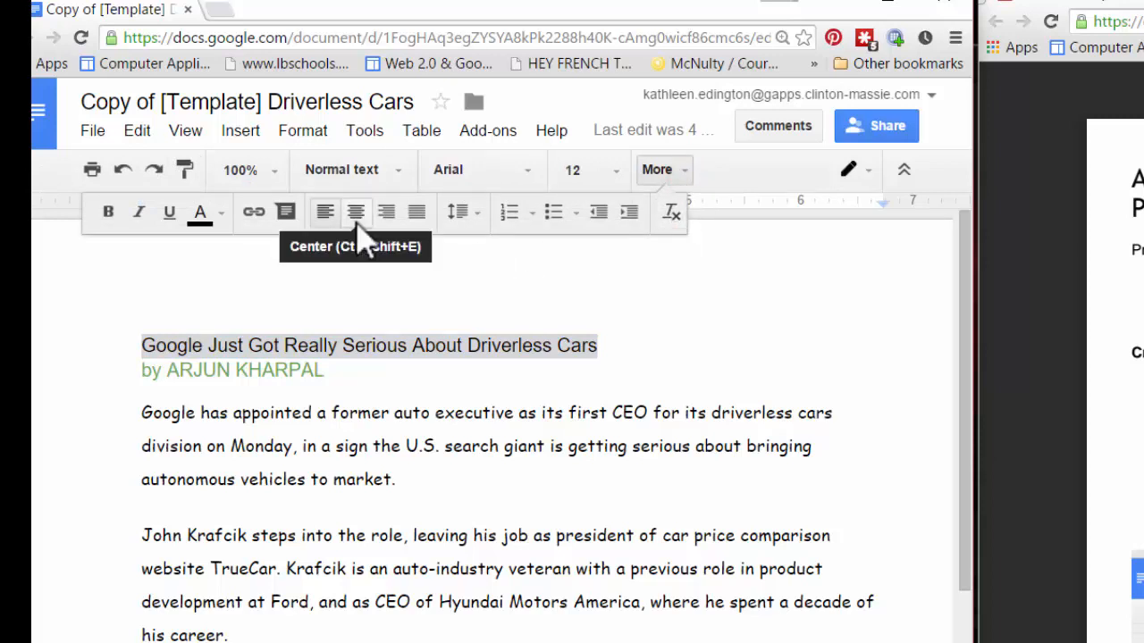
click(356, 215)
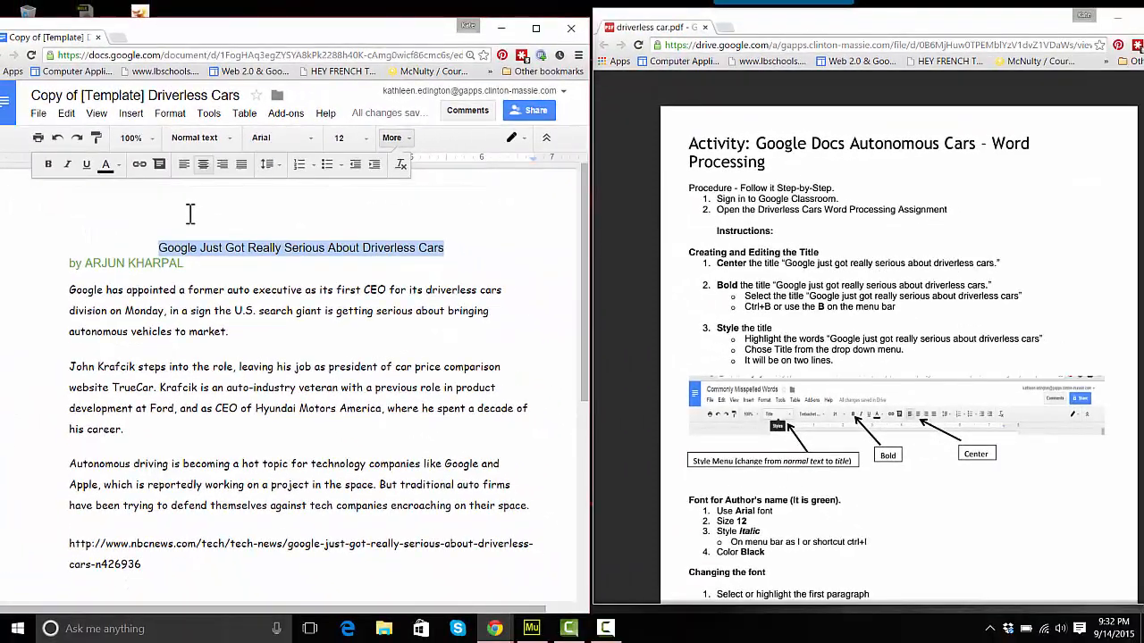
- Bold the centered title line and apply the Title paragraph style to it
key(ctrl+b)
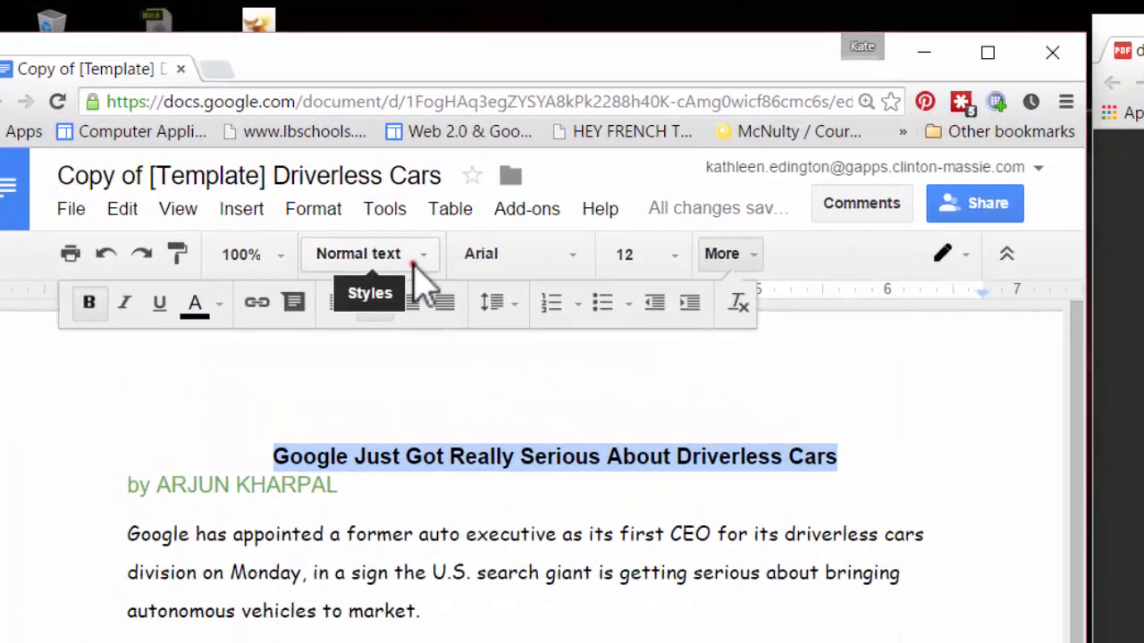
click(413, 264)
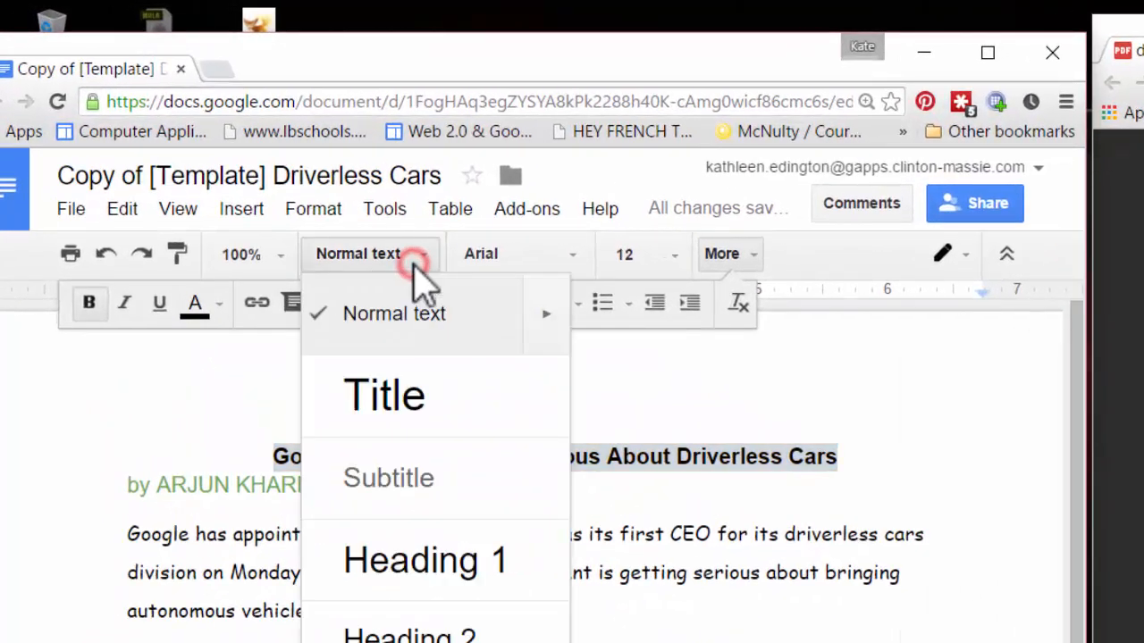
click(413, 422)
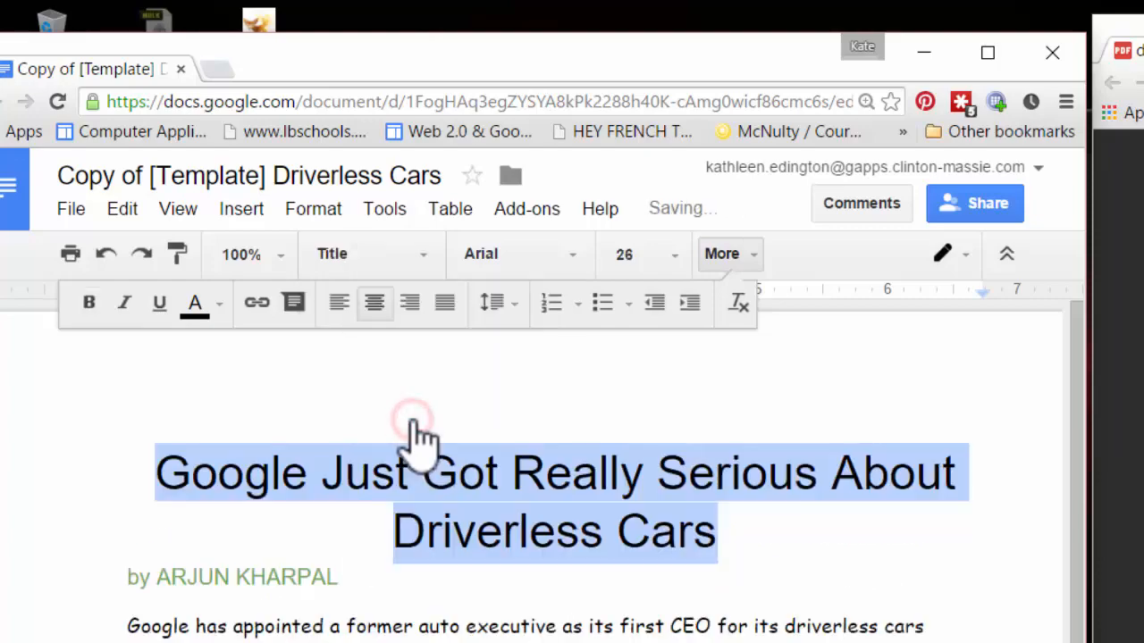
- Check the font and size of the green author byline below the title and italicize it
click(804, 585)
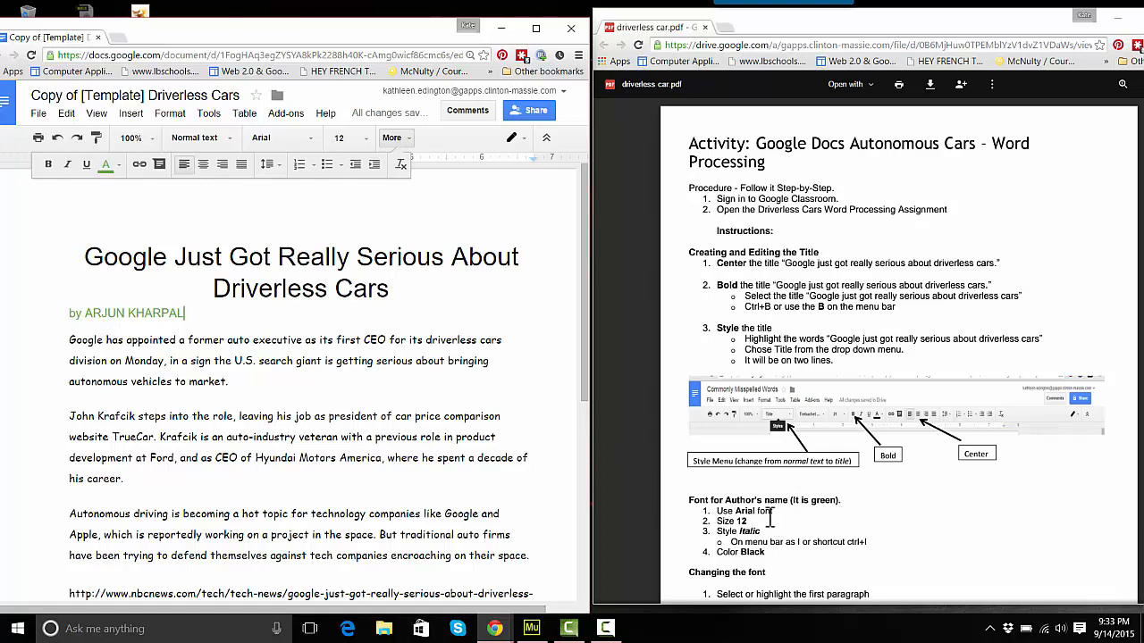
drag(183, 313, 57, 317)
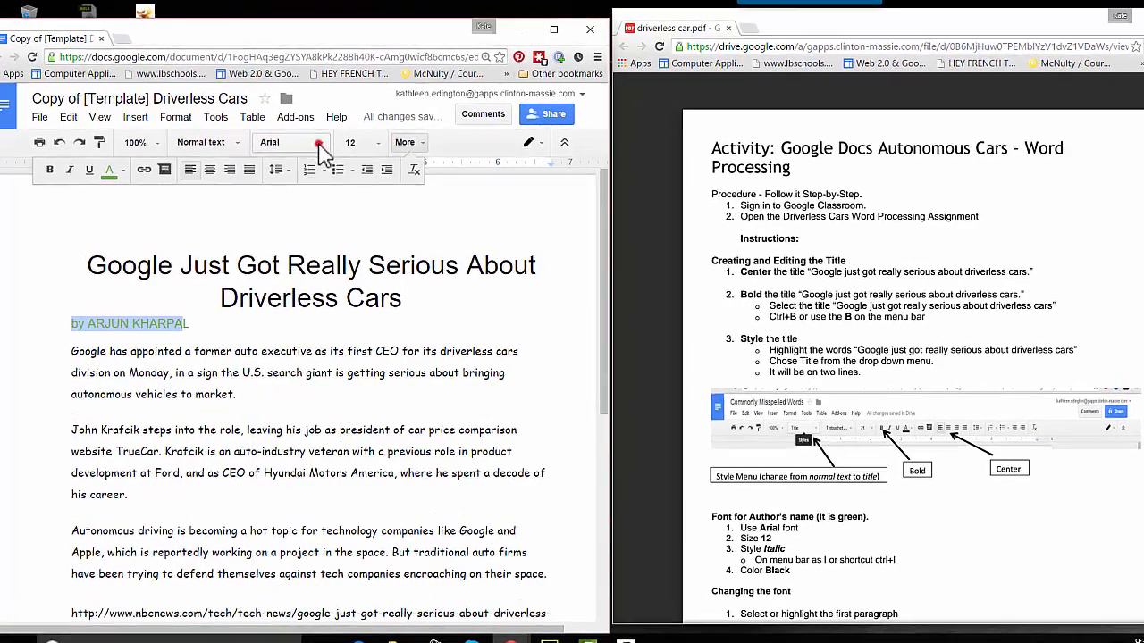
click(309, 138)
click(335, 151)
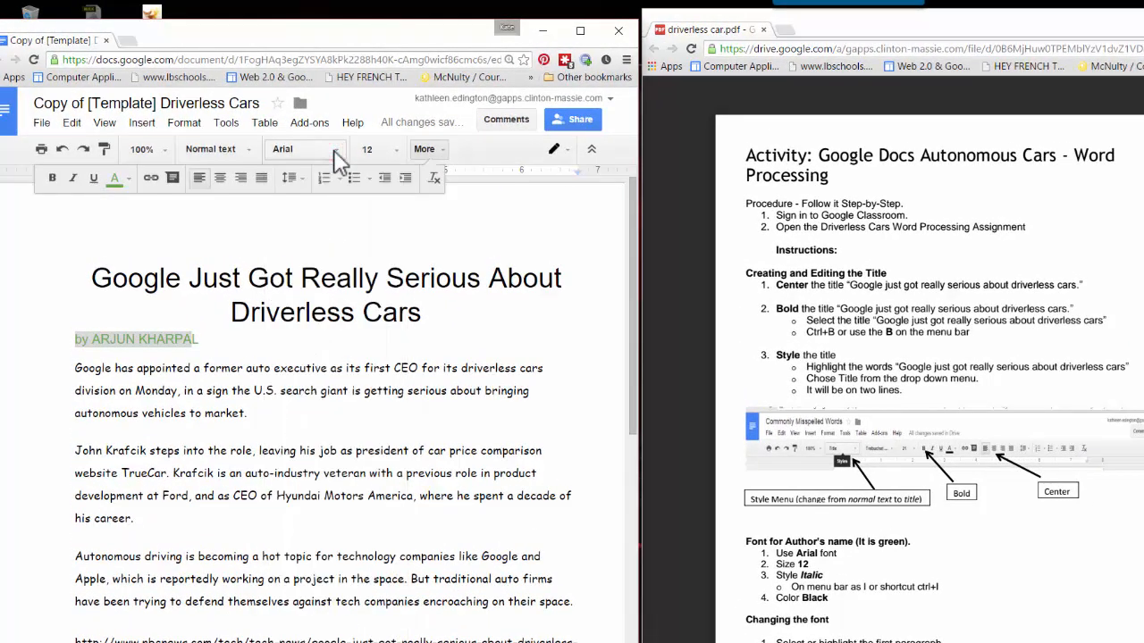
click(394, 150)
click(396, 152)
click(76, 177)
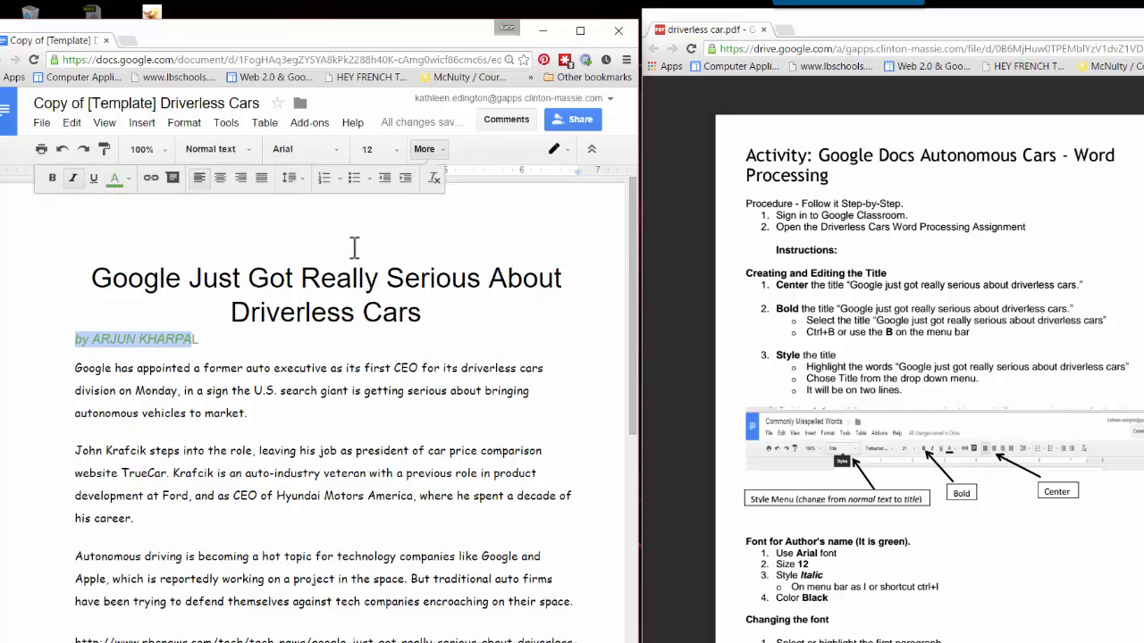
- Change the text color of the italic author byline to black
click(426, 149)
click(438, 152)
click(114, 178)
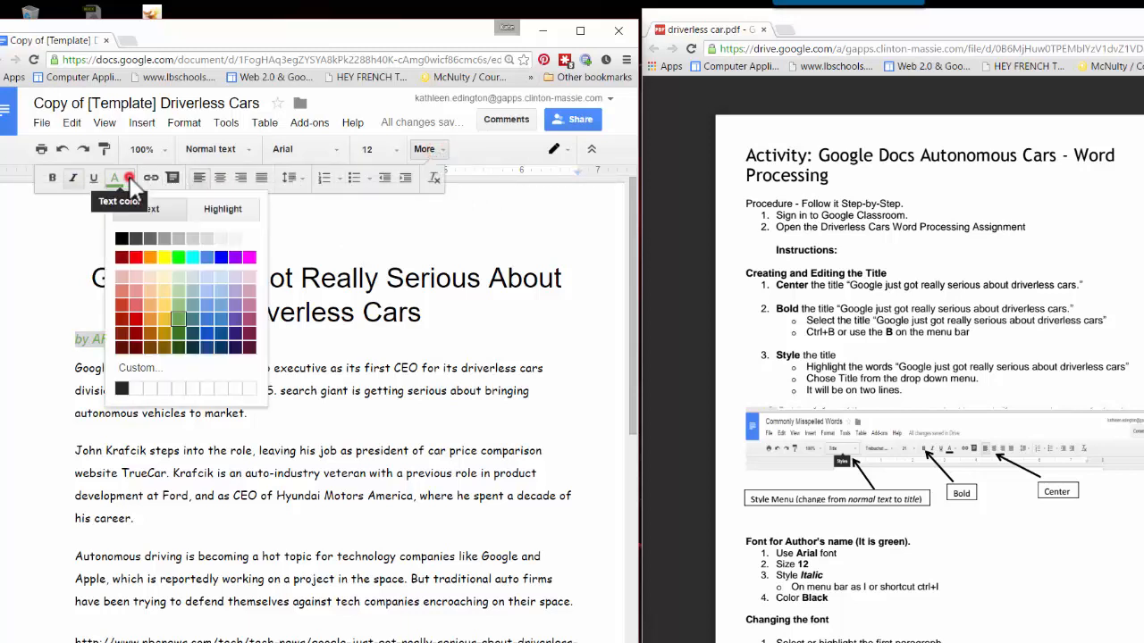
click(122, 239)
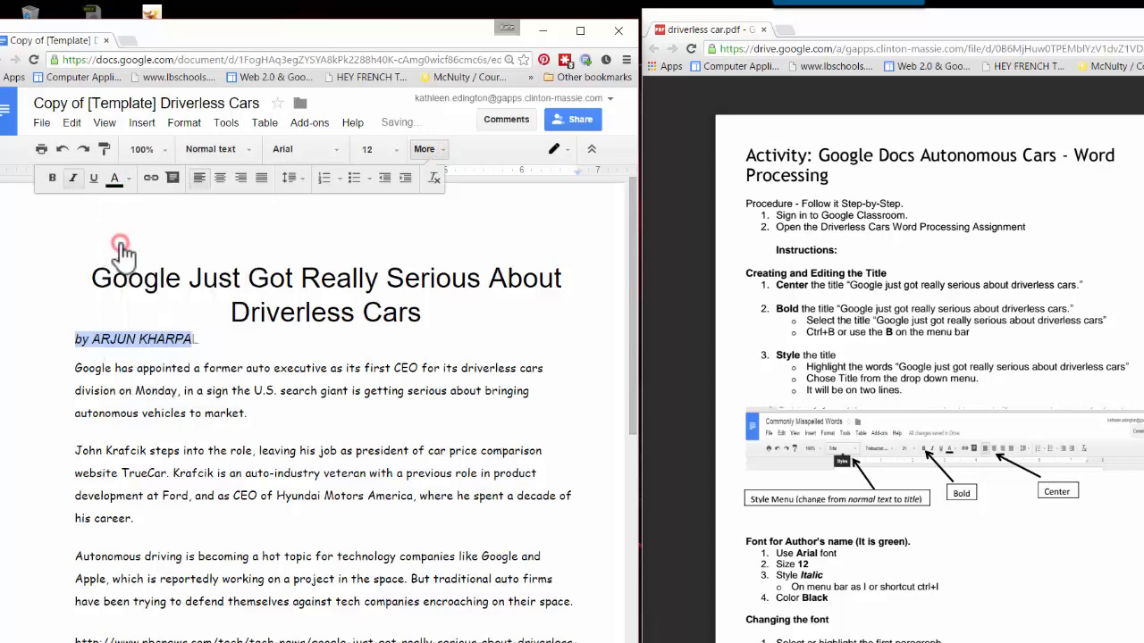
click(122, 242)
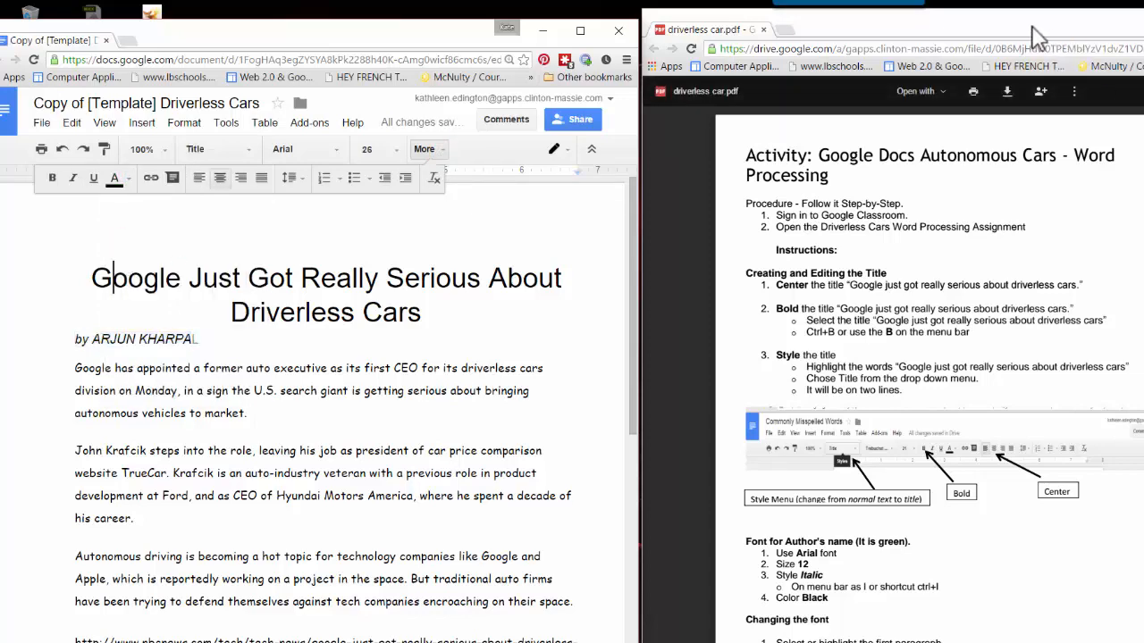
- Consult the font instructions in driverless car.pdf and set the document's first body paragraph to Arial size 12
drag(1034, 30, 939, 36)
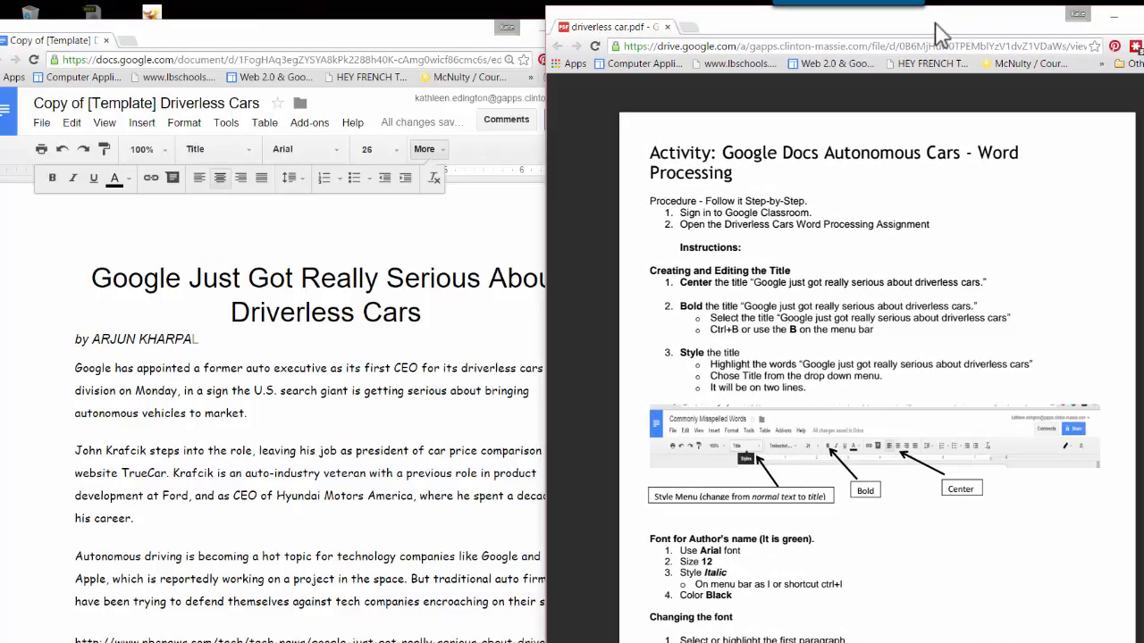
scroll(876, 358, down, 5)
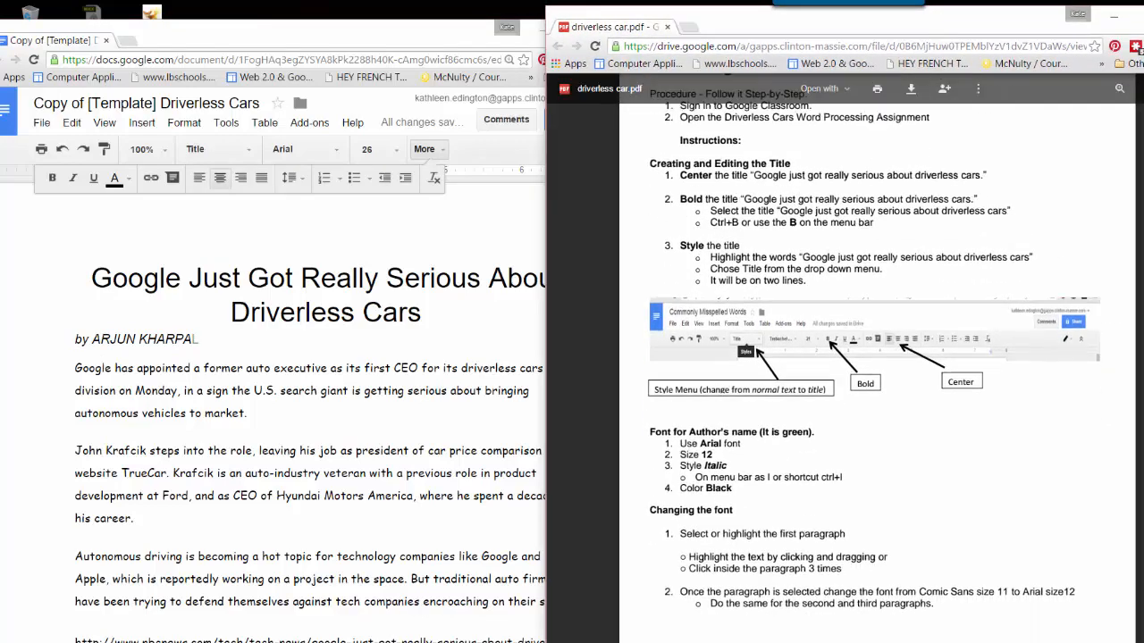
scroll(752, 242, down, 1)
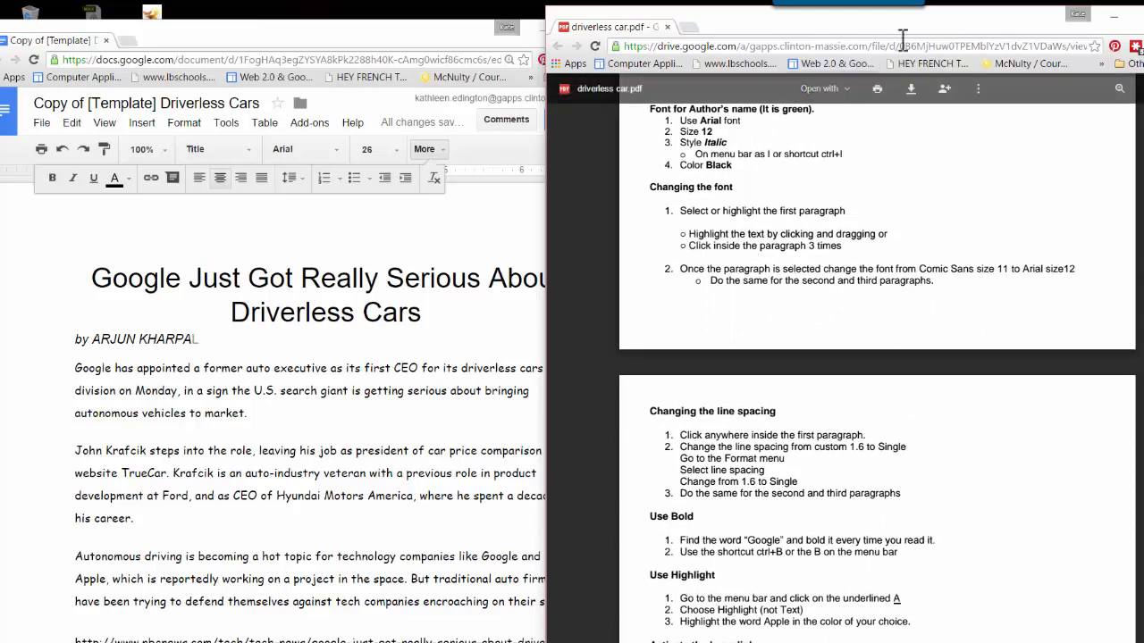
drag(937, 30, 1034, 24)
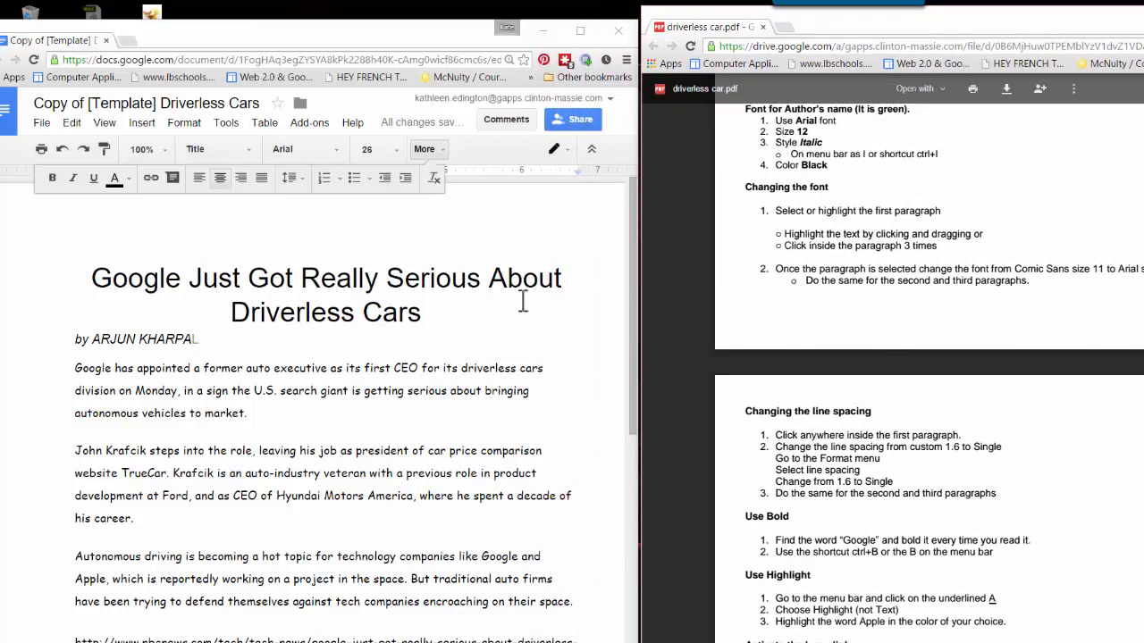
click(266, 393)
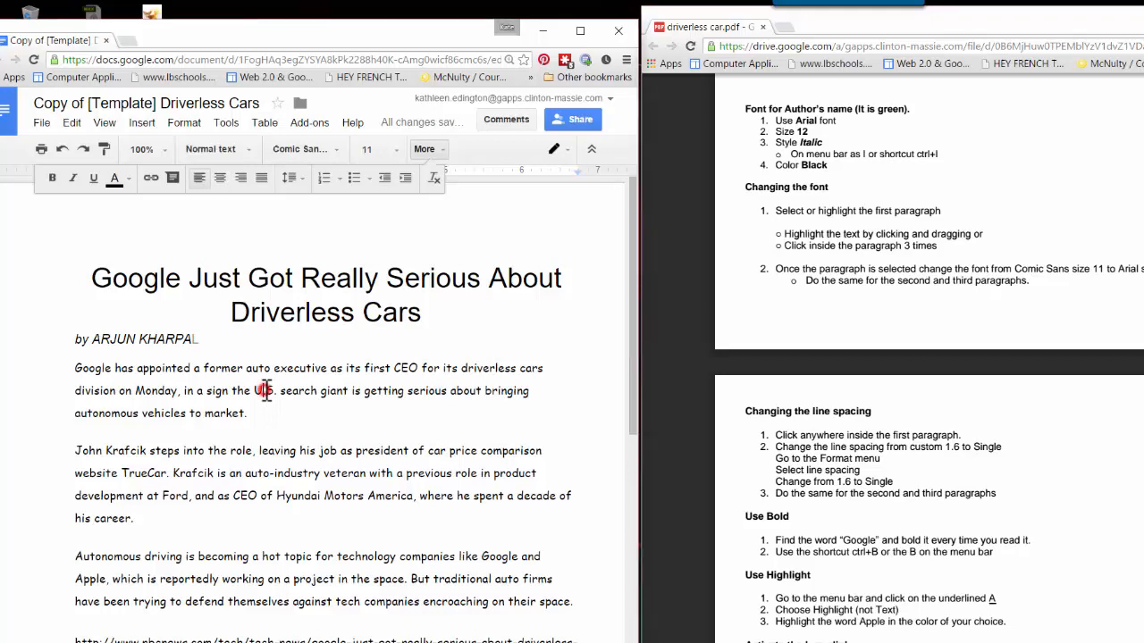
triple_click(267, 393)
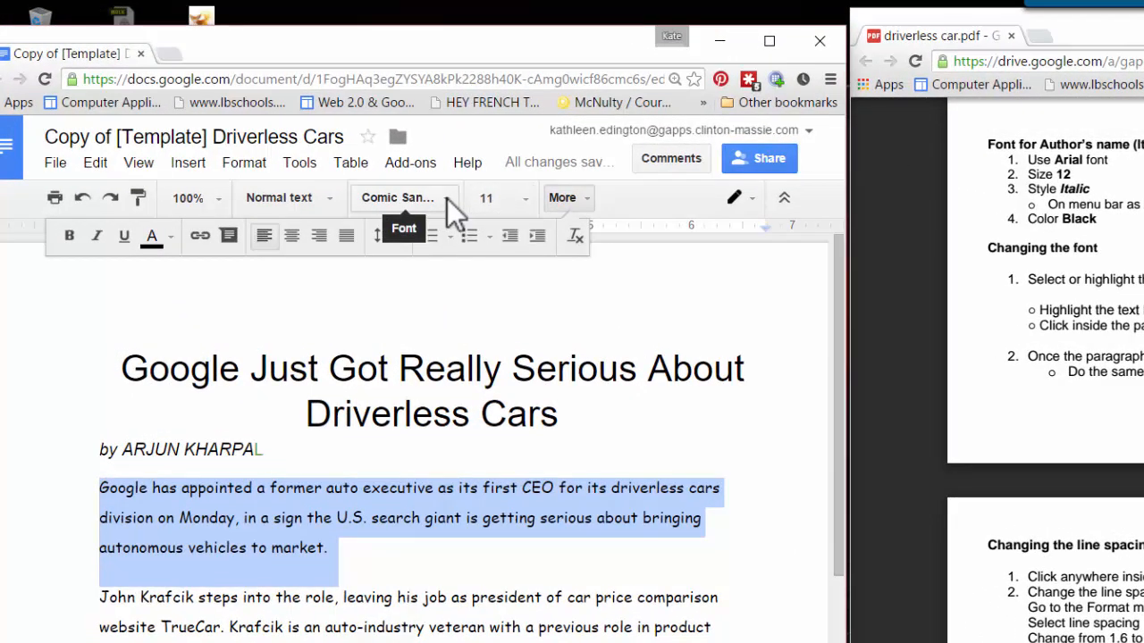
click(445, 197)
click(426, 233)
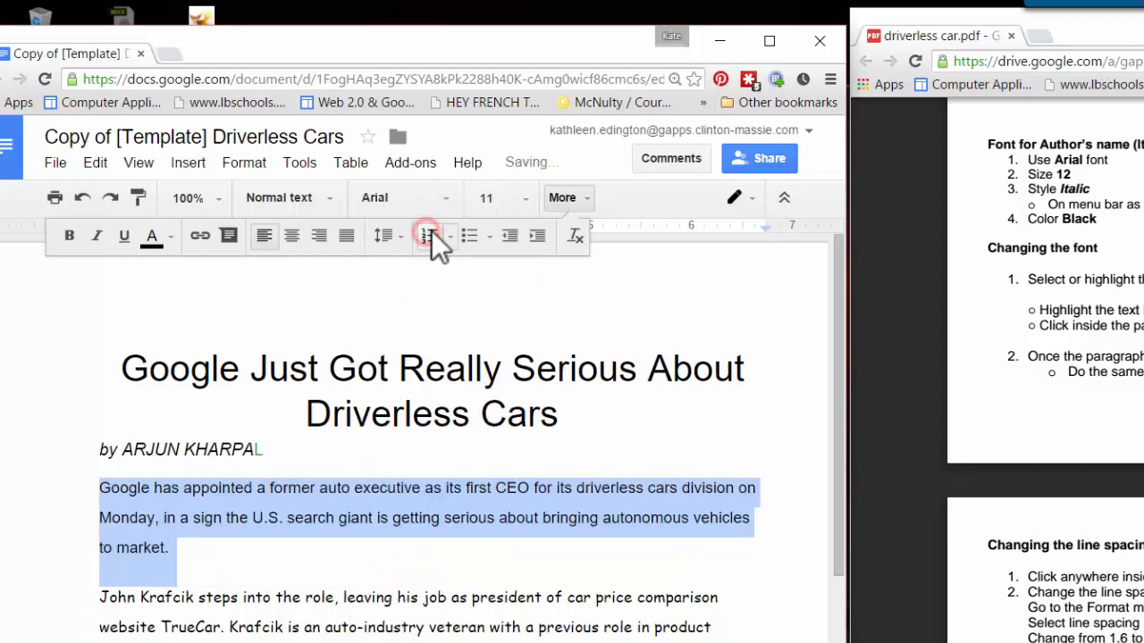
click(529, 203)
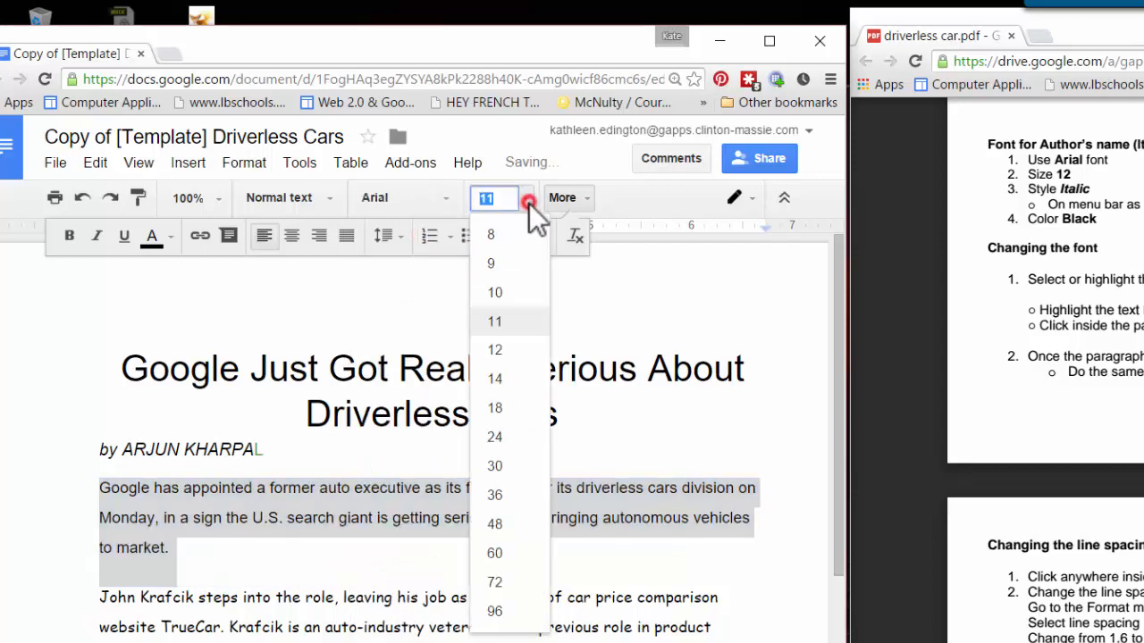
click(517, 351)
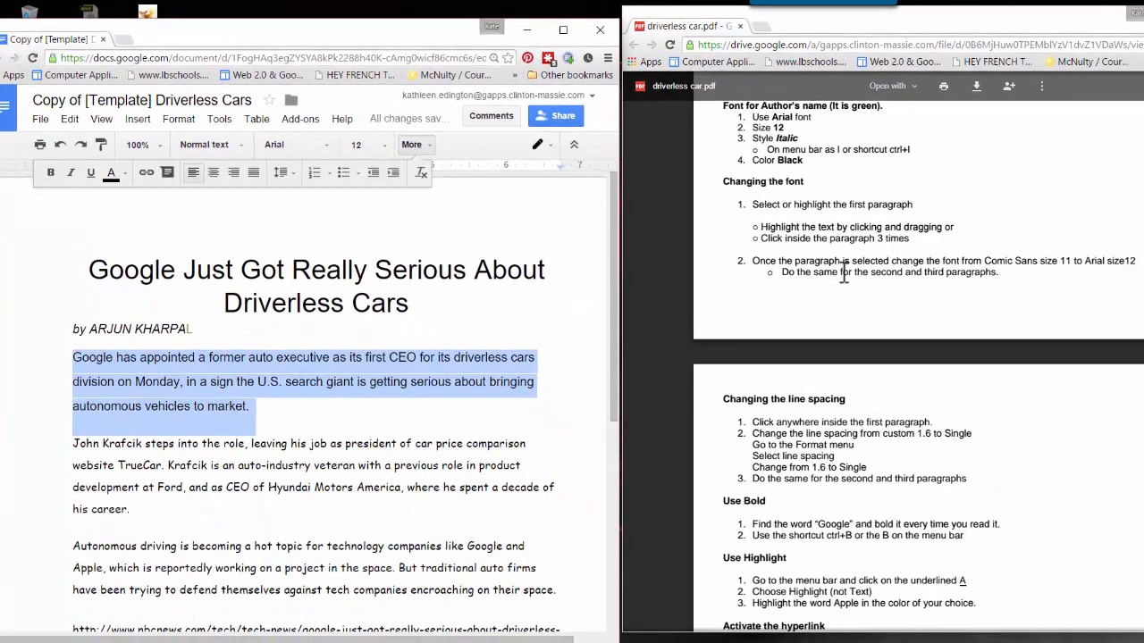
- Set the second body paragraph, about the new role at Google, to Arial size 12
click(361, 463)
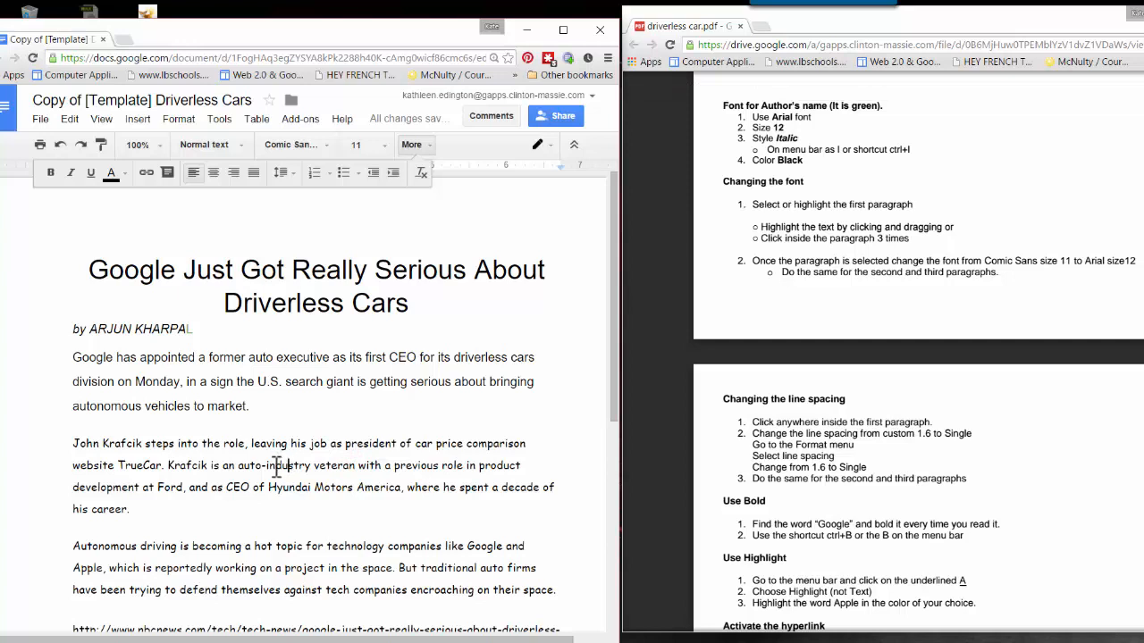
triple_click(277, 465)
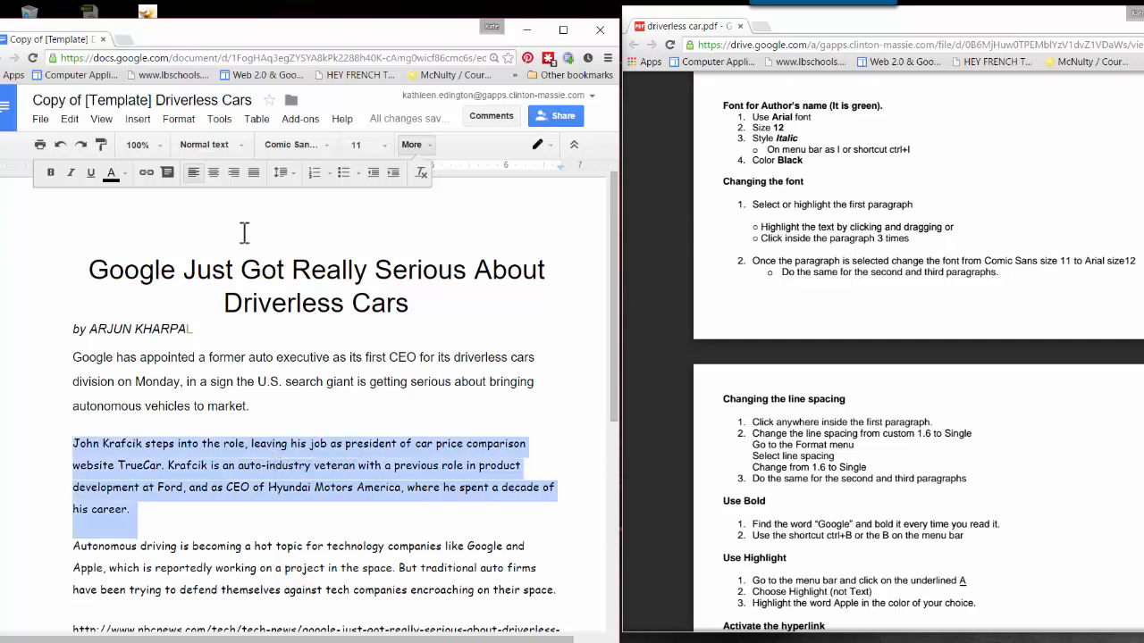
click(295, 149)
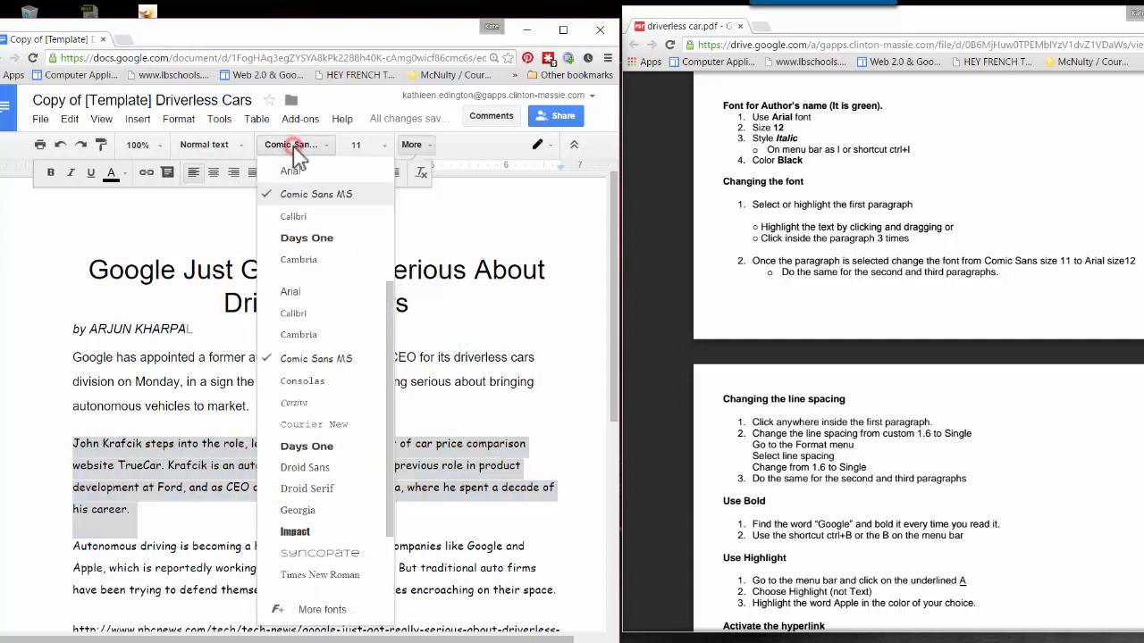
click(295, 173)
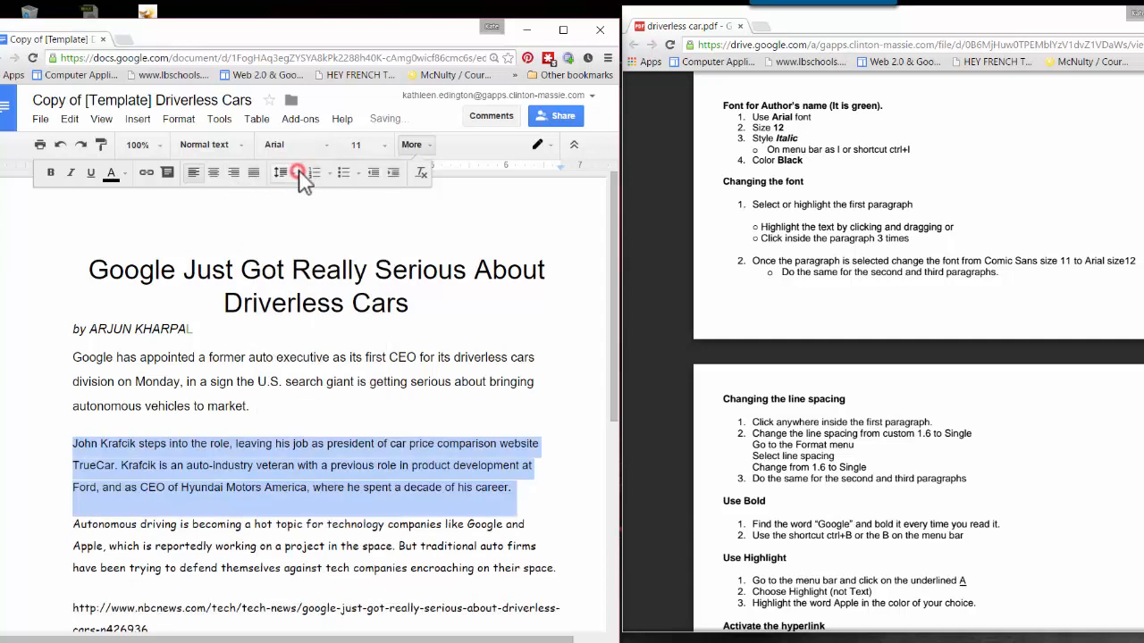
click(384, 145)
click(371, 256)
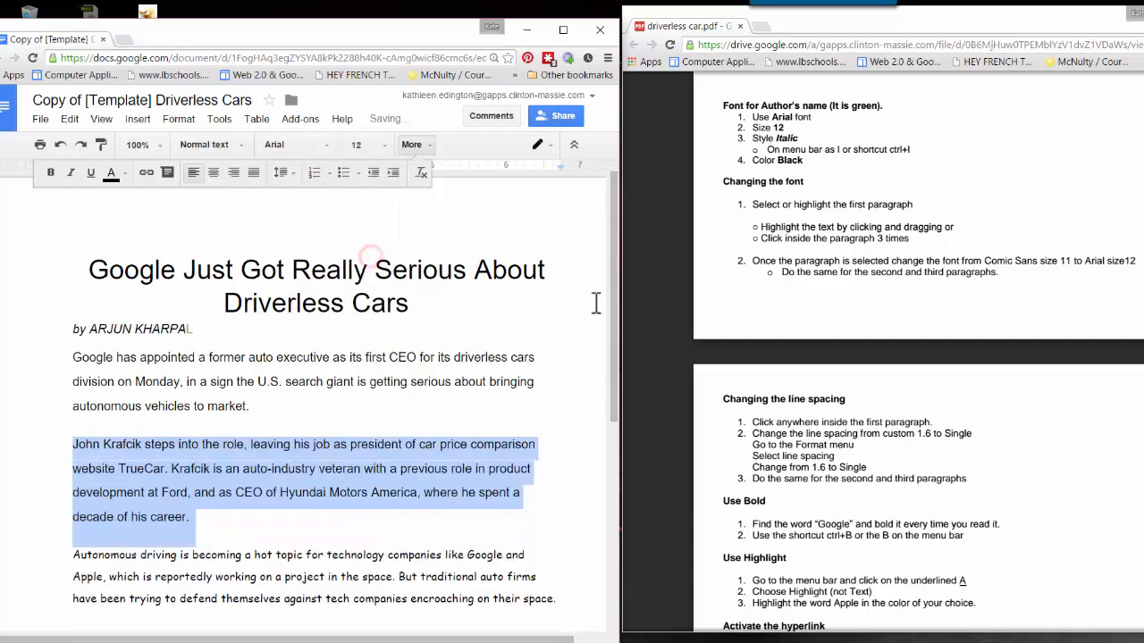
- Set the third body paragraph, starting "Autonomous driving is becoming a hot topic", to Arial size 12
drag(613, 321, 620, 399)
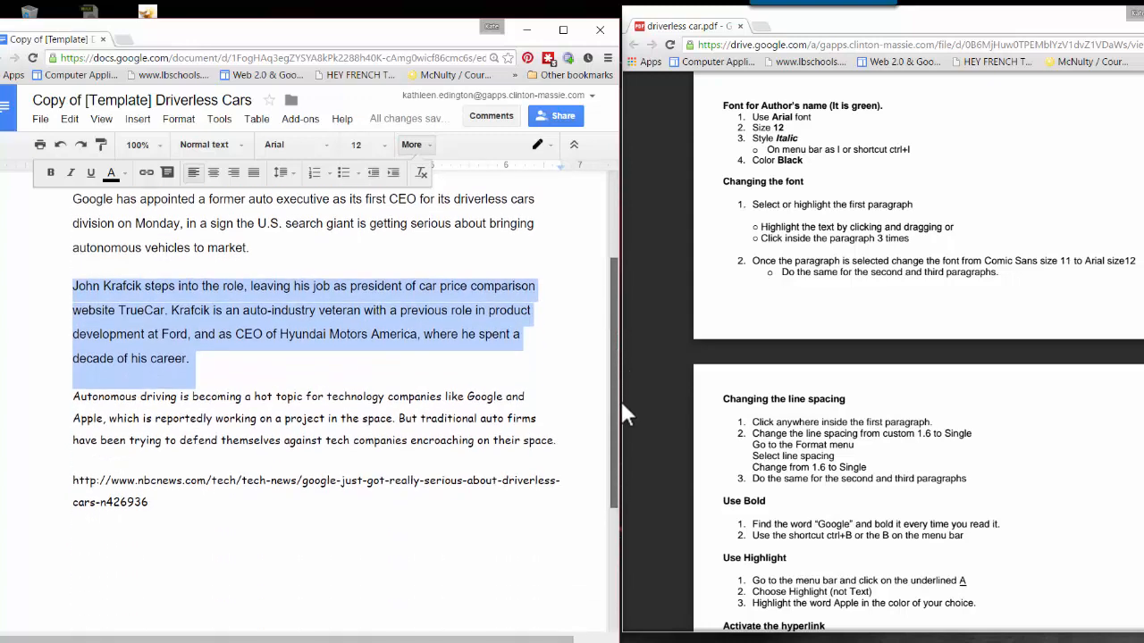
triple_click(333, 407)
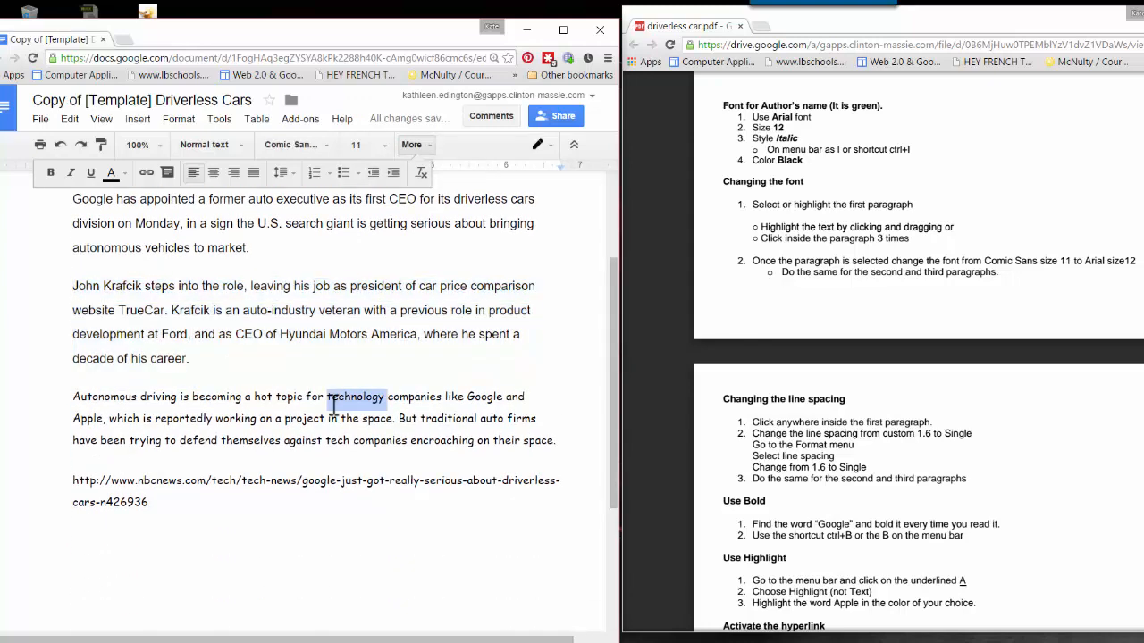
click(291, 146)
click(292, 172)
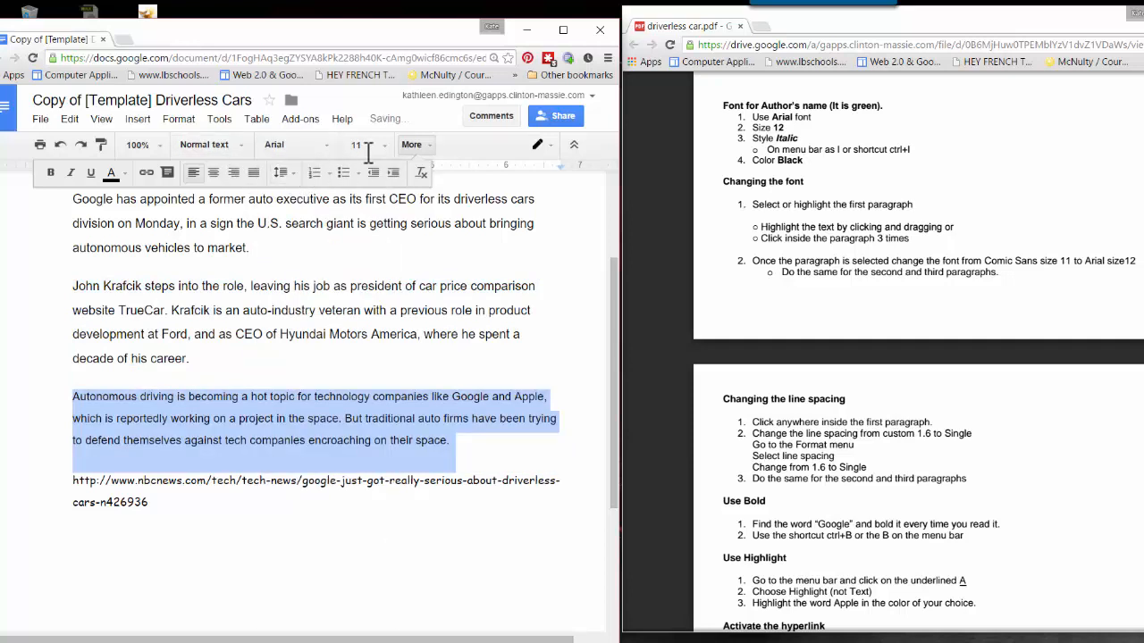
click(385, 149)
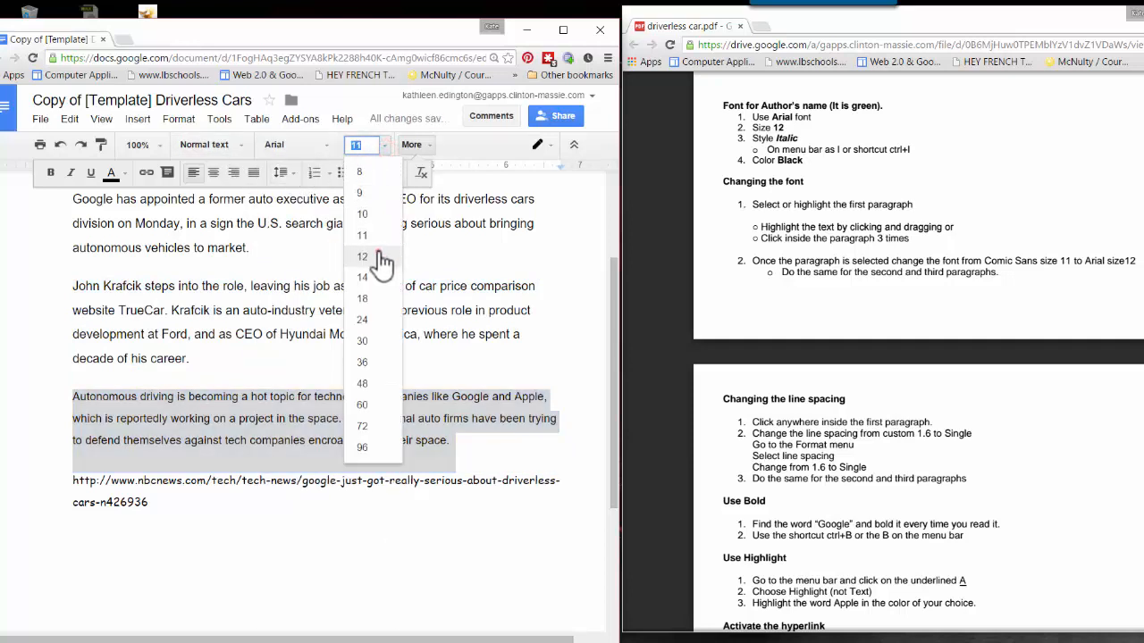
click(379, 256)
click(333, 365)
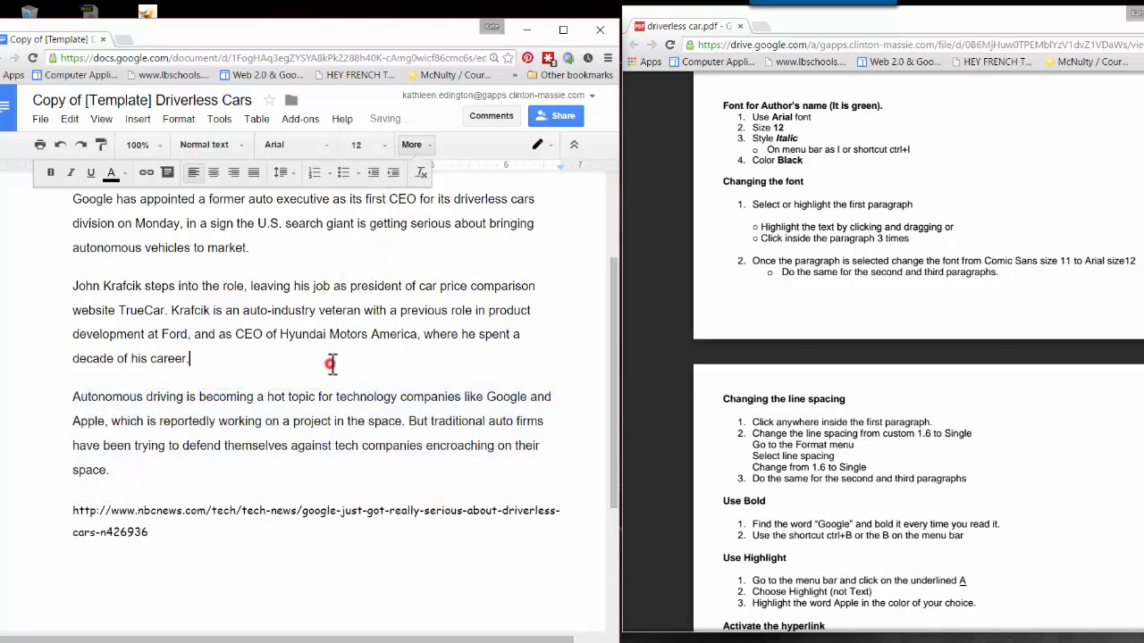
- Set the nbcnews.com web address below the third paragraph to Arial size 12
drag(93, 532, 65, 518)
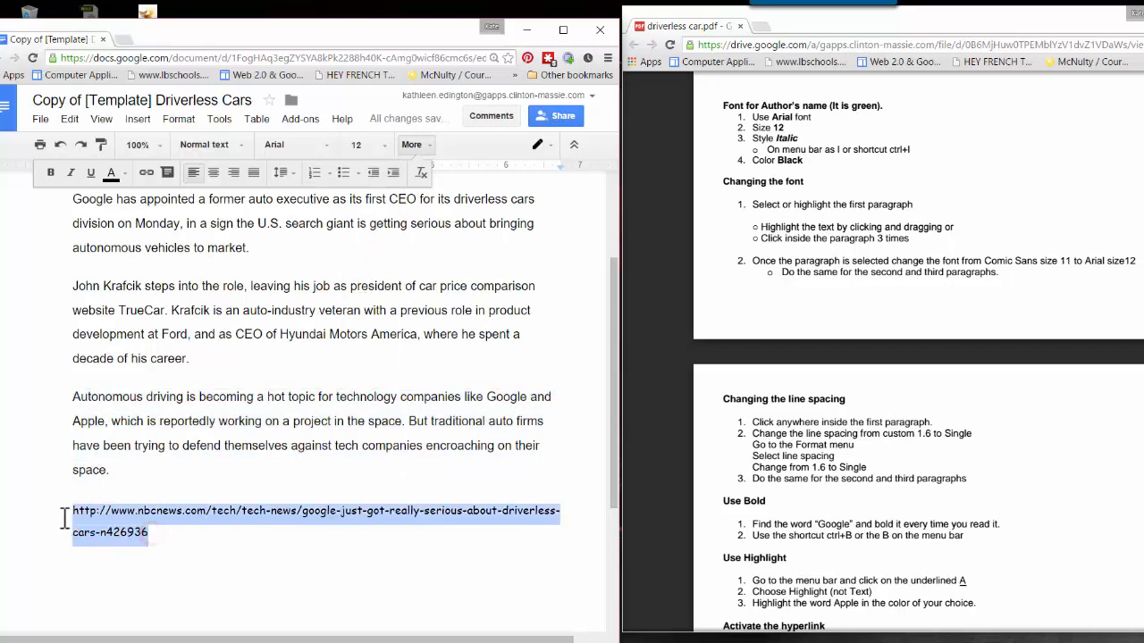
click(317, 145)
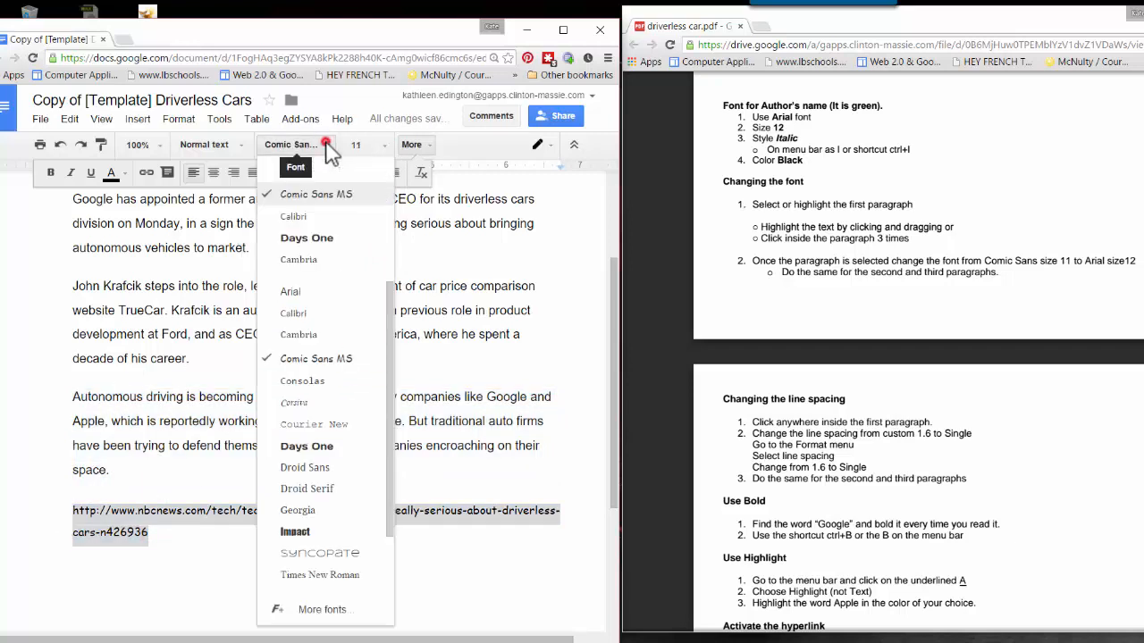
click(324, 172)
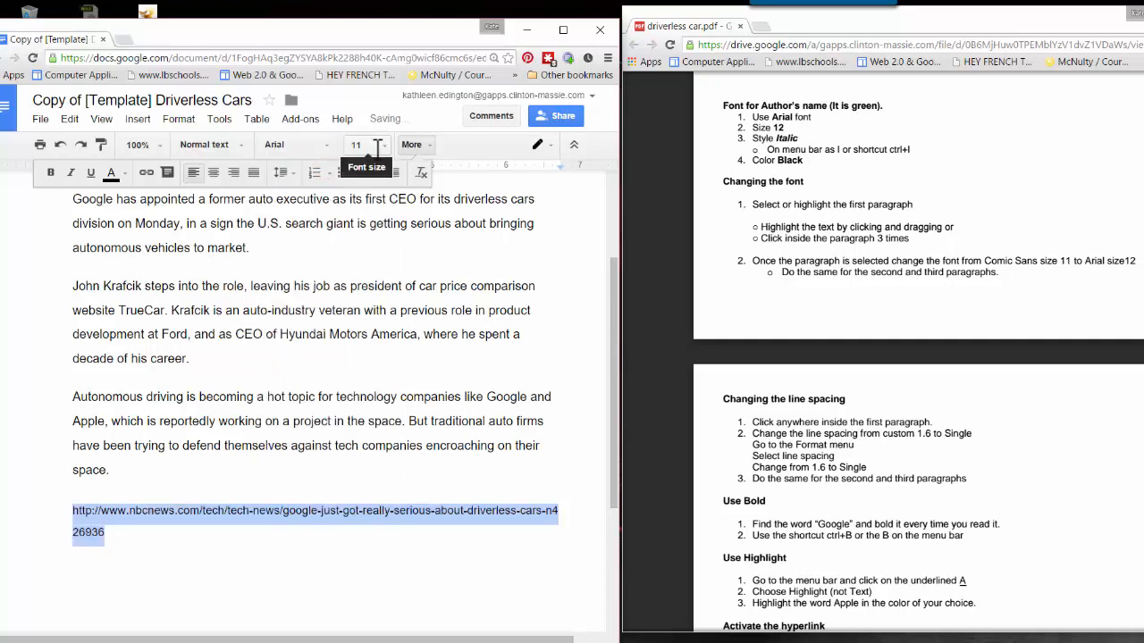
click(382, 147)
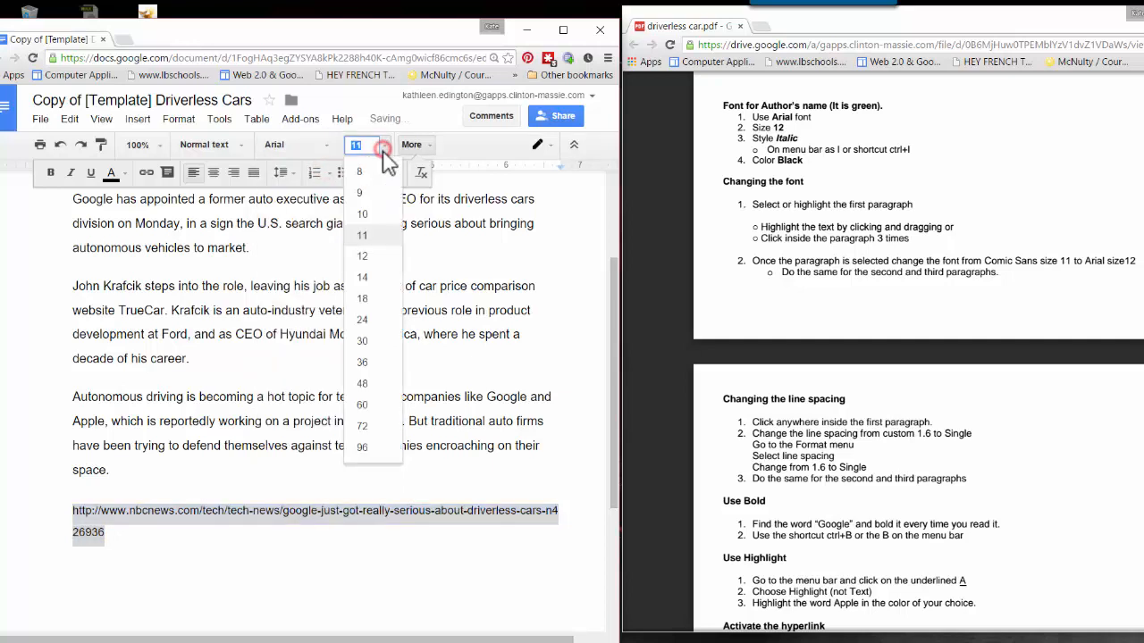
click(369, 258)
- Consult the line spacing instructions in driverless car.pdf and set the first body paragraph's line spacing to Single
click(905, 480)
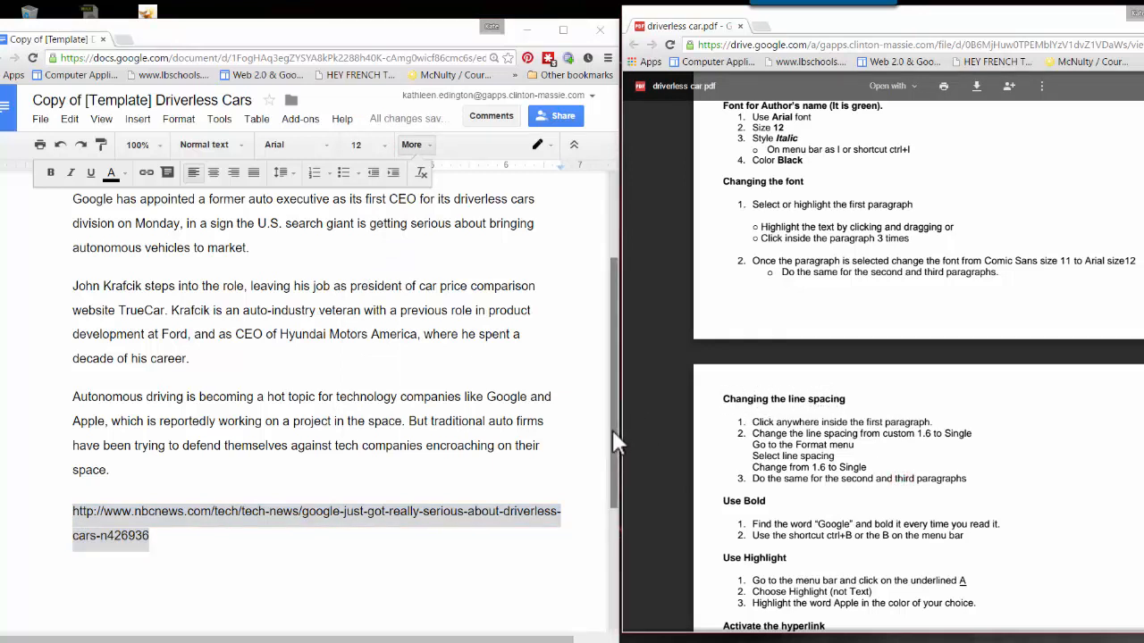
drag(615, 440, 614, 366)
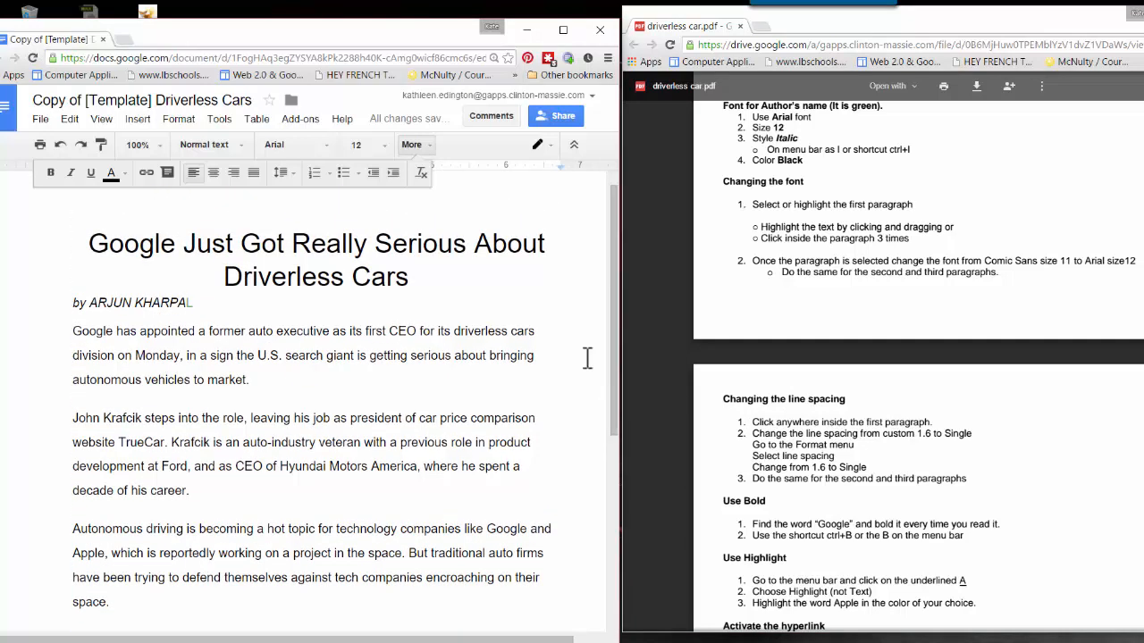
click(303, 355)
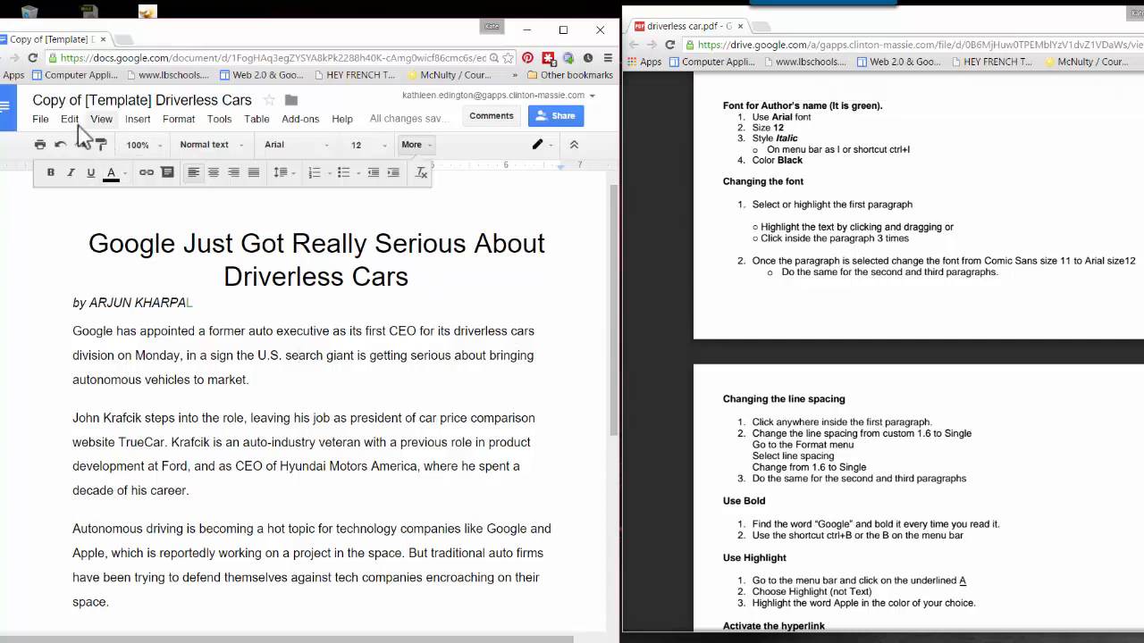
click(139, 119)
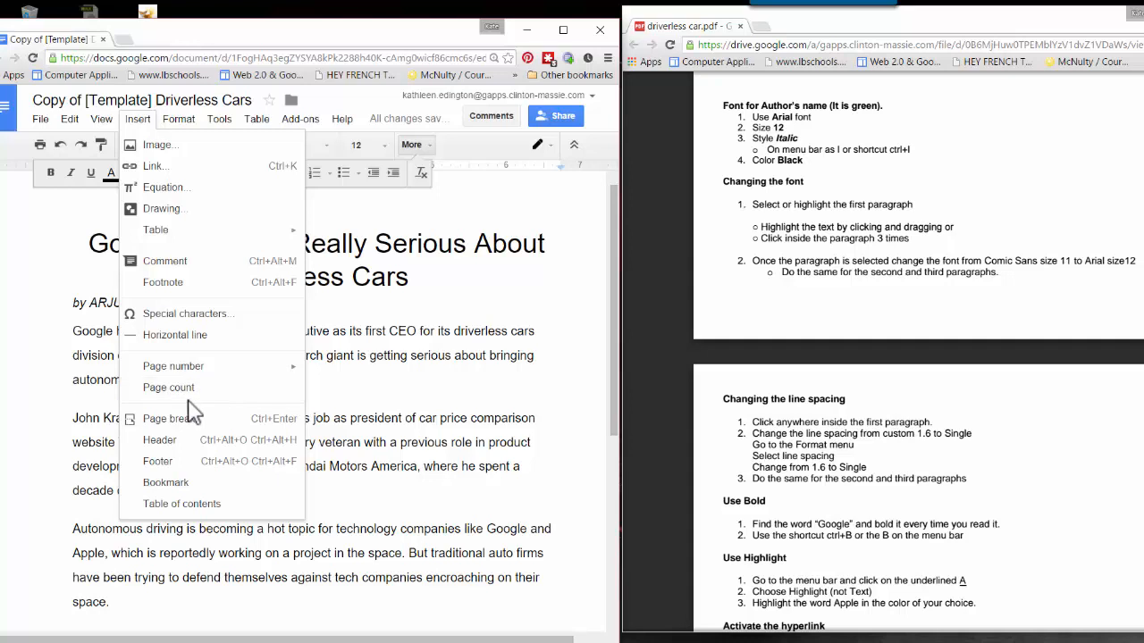
mouse_move(72, 125)
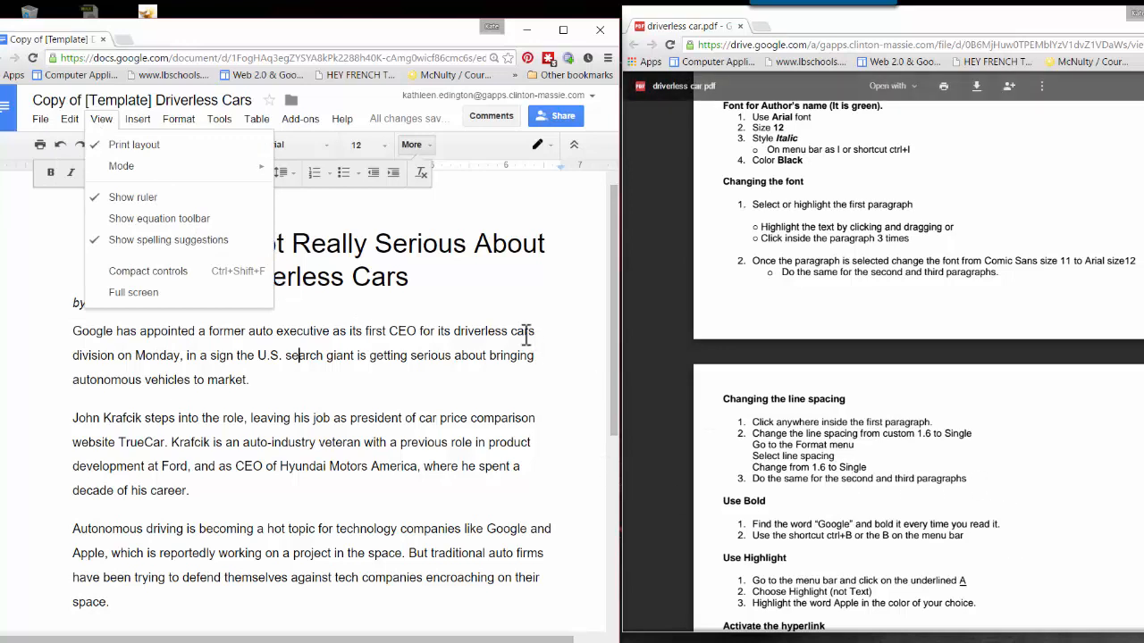
mouse_move(168, 114)
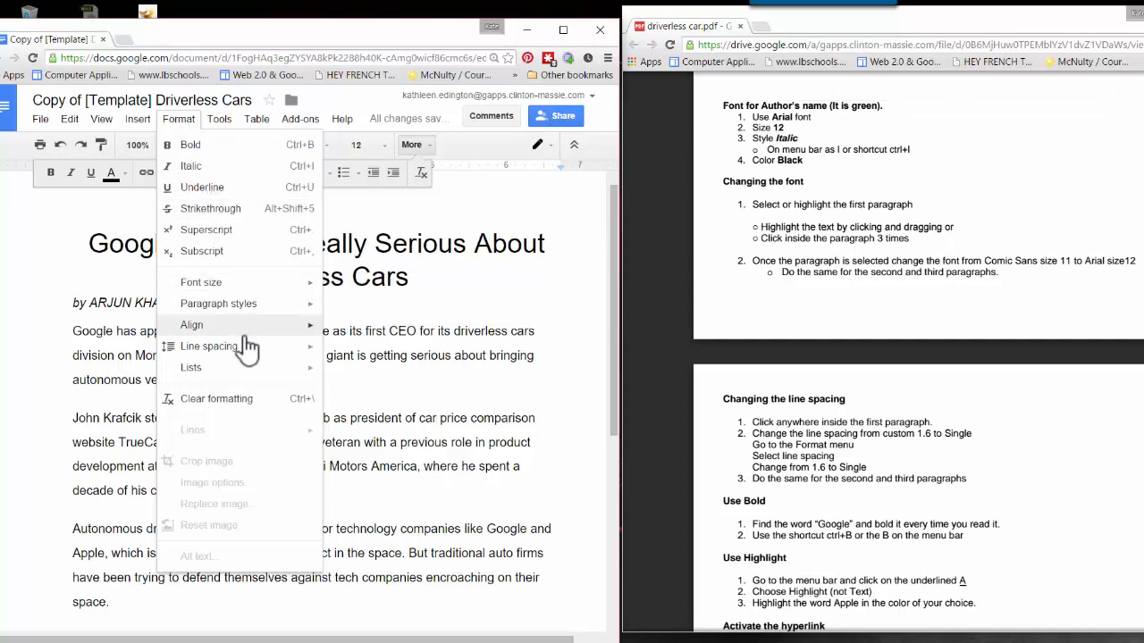
mouse_move(253, 357)
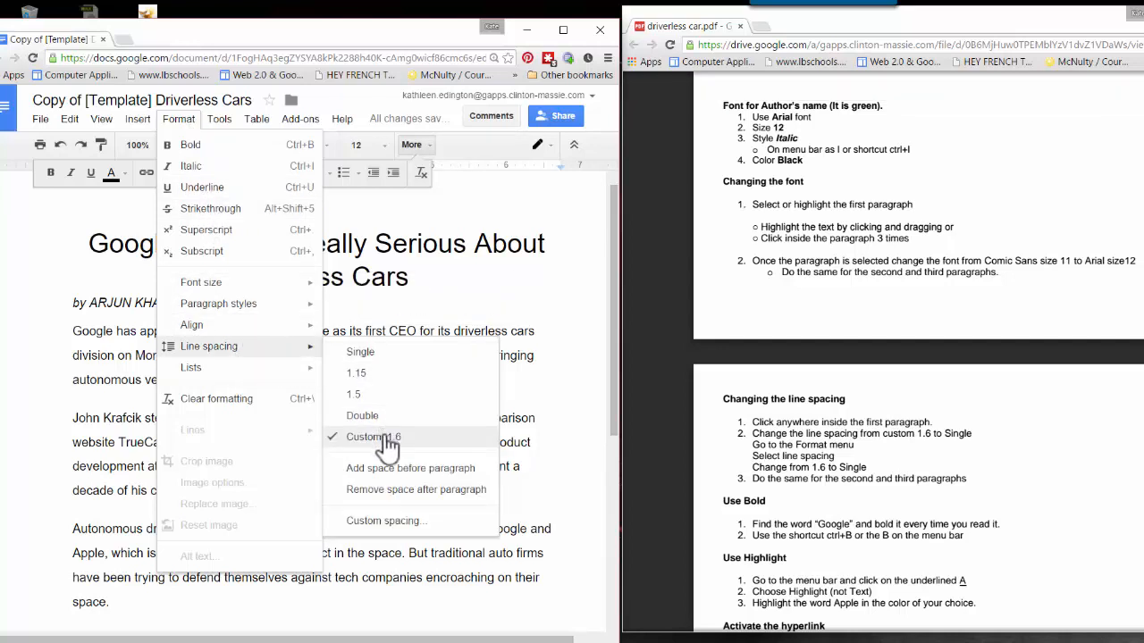
click(362, 353)
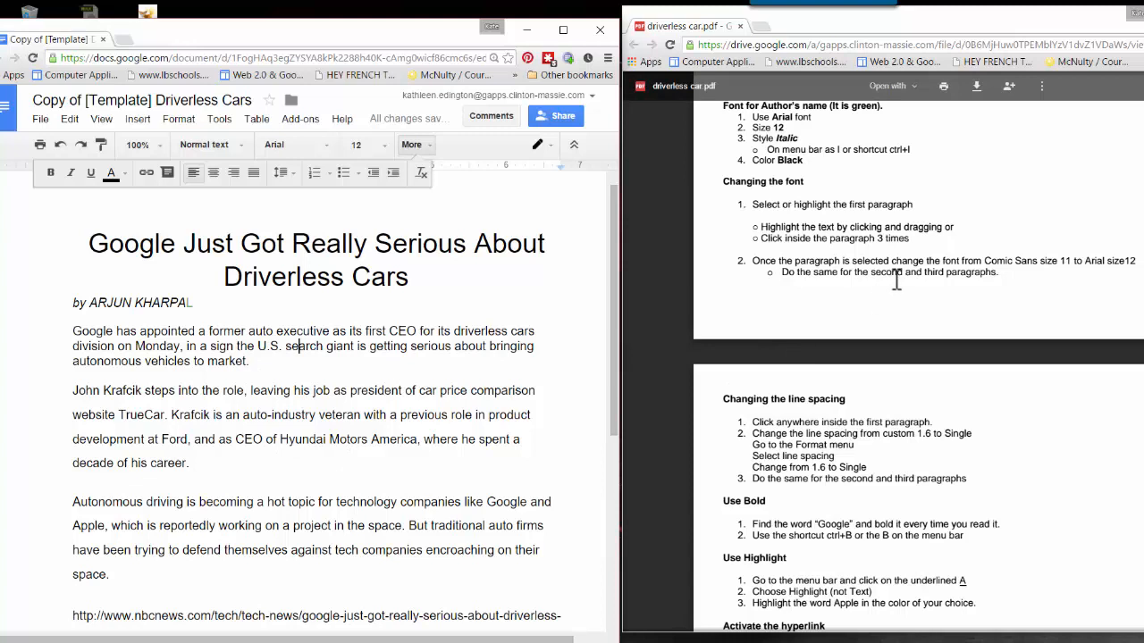
- Set the line spacing of the second body paragraph, about the new role at Google, to Single
click(290, 390)
click(185, 117)
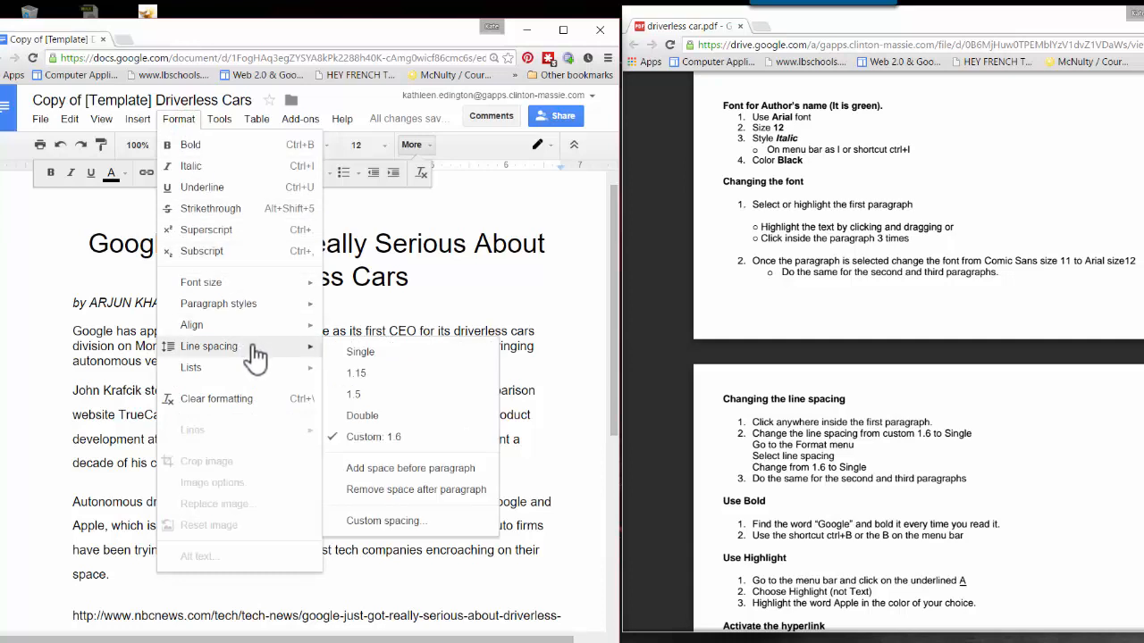
click(362, 353)
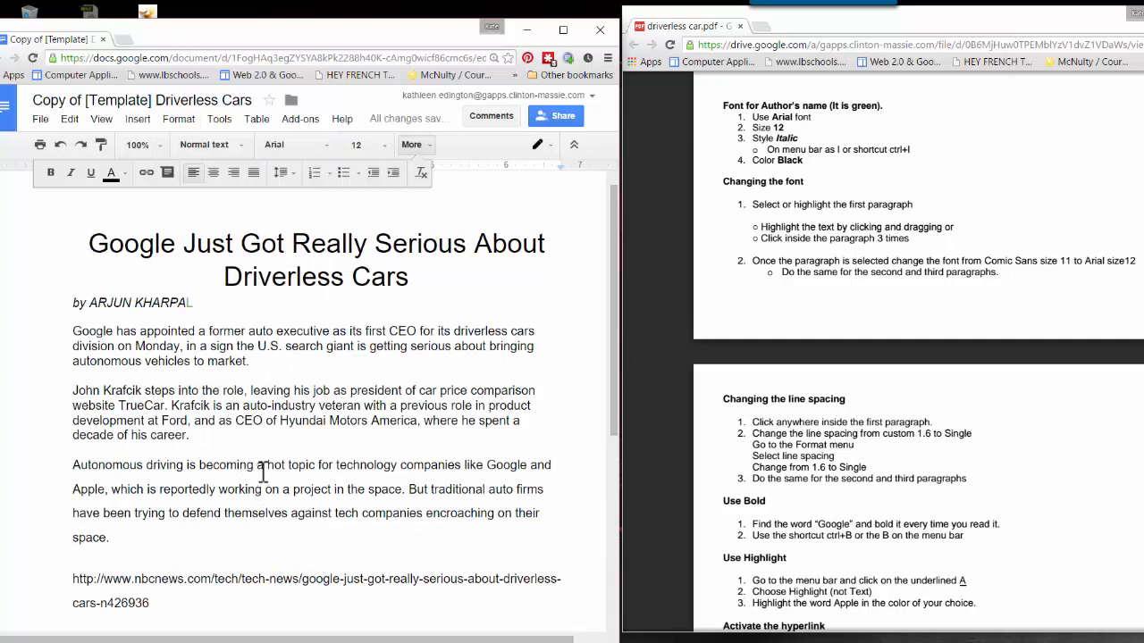
- Set the line spacing of the third body paragraph and of the web address below it to Single
click(294, 178)
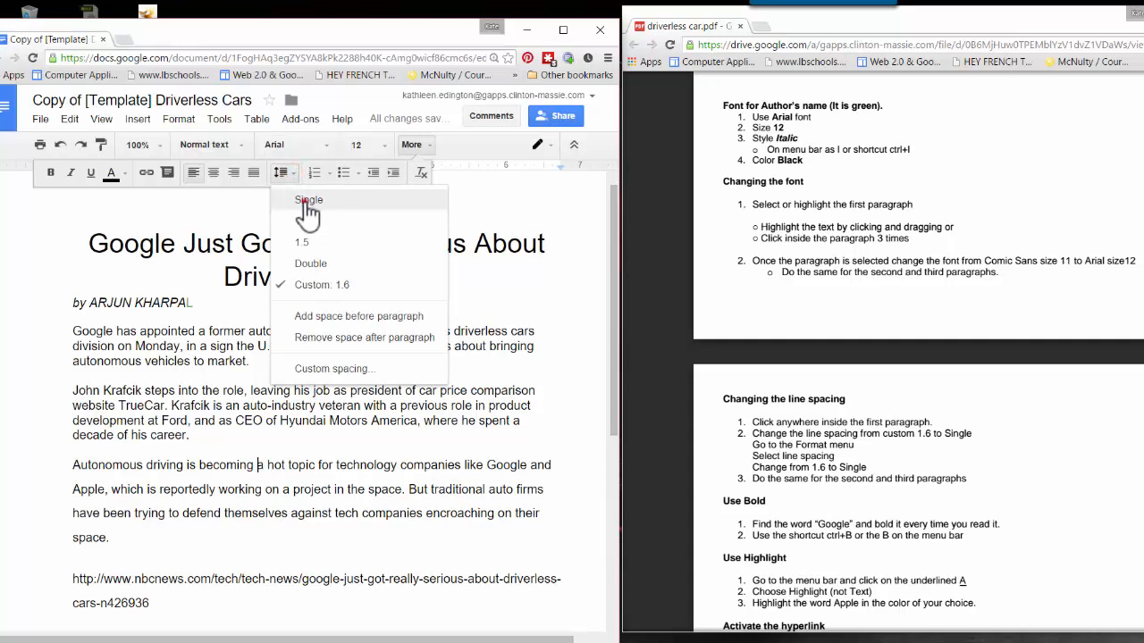
click(305, 210)
click(320, 374)
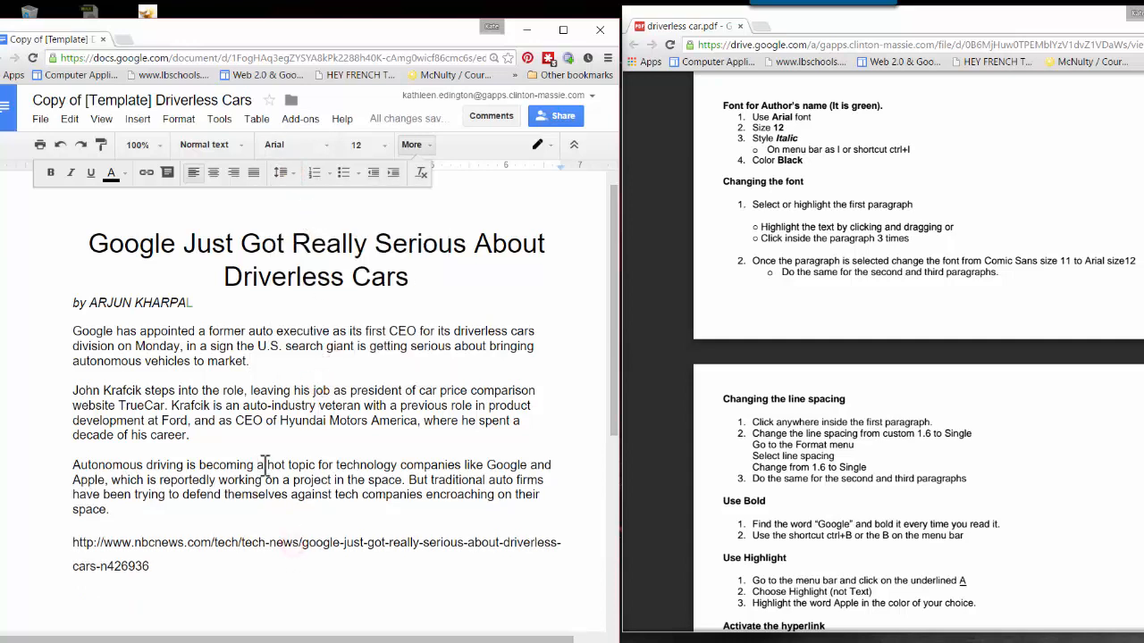
click(295, 180)
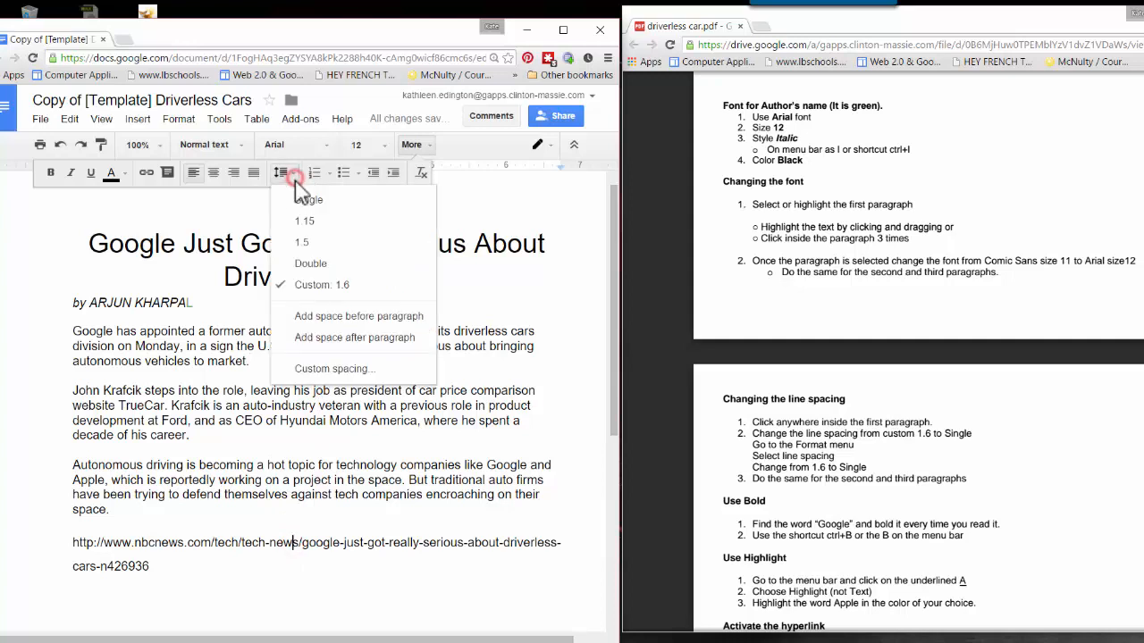
click(298, 204)
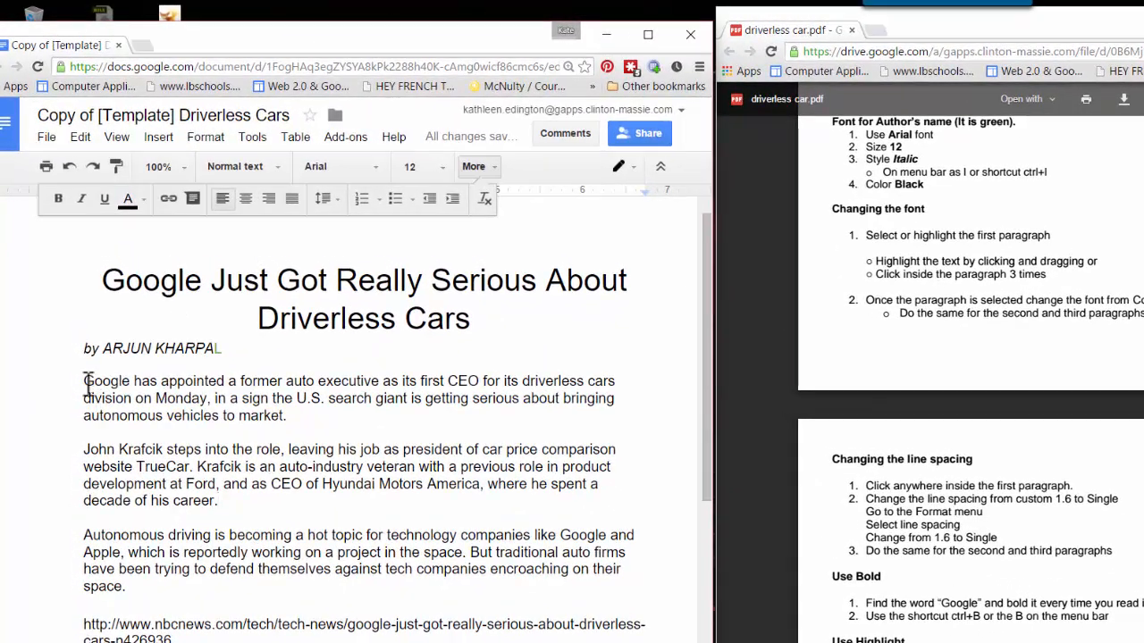
- Bold the word "Google" in the first and third body paragraphs
drag(86, 384, 134, 381)
key(ctrl+b)
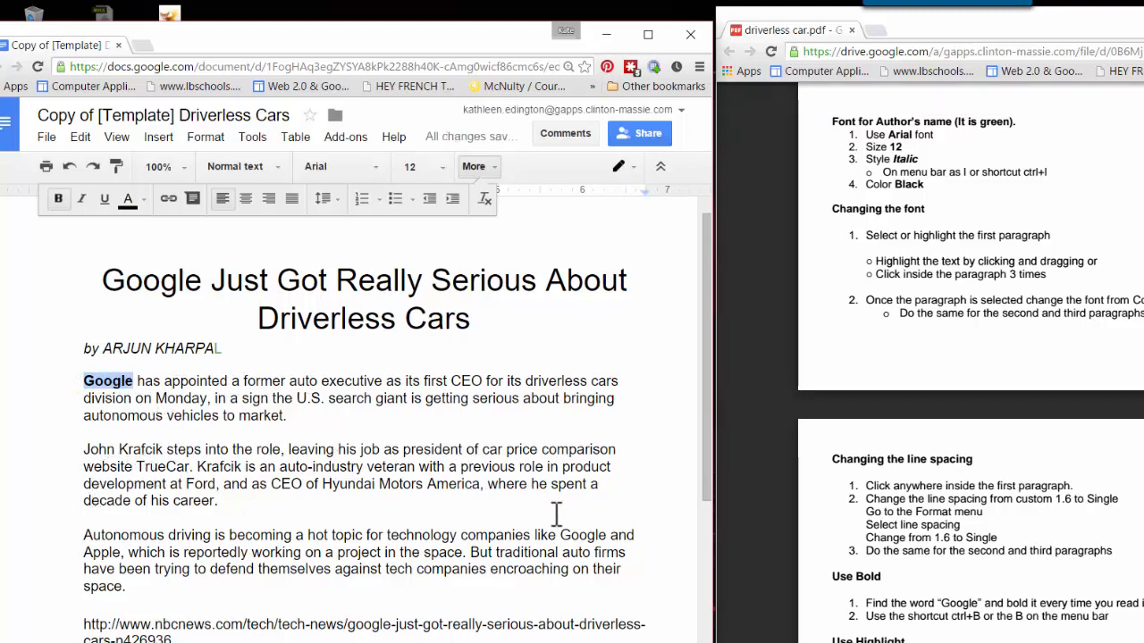
drag(560, 535, 610, 535)
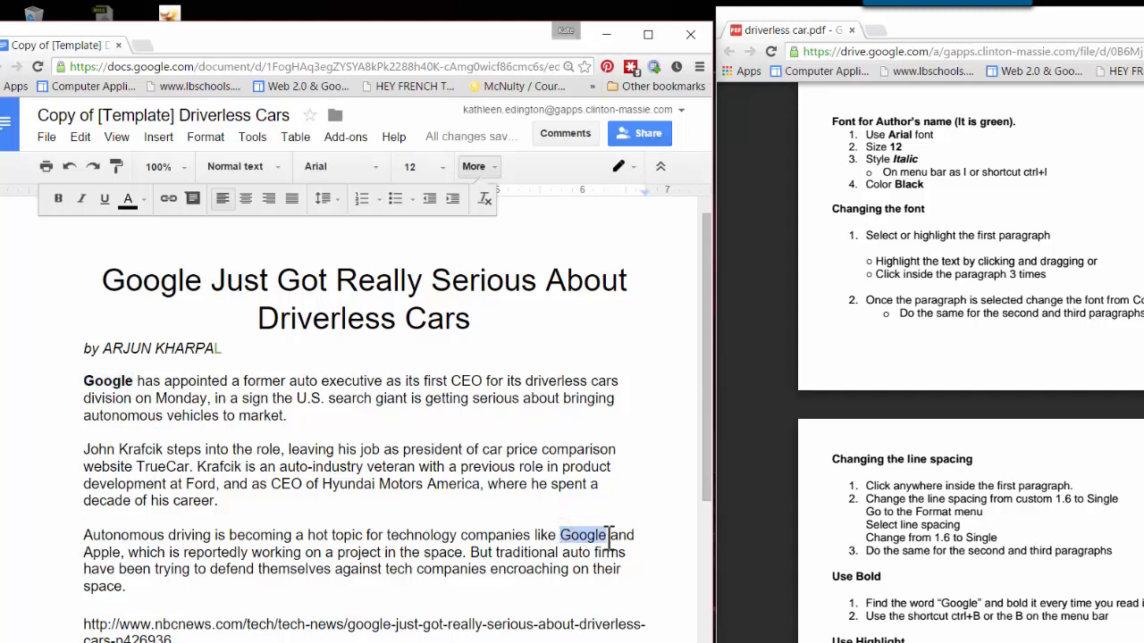
key(ctrl+b)
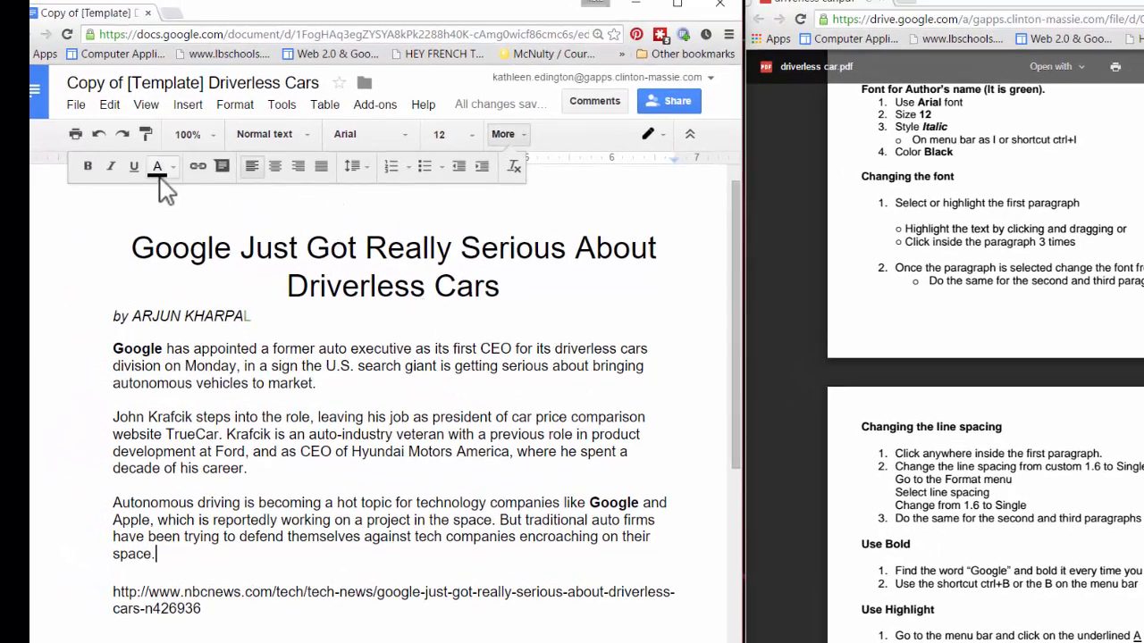
click(170, 170)
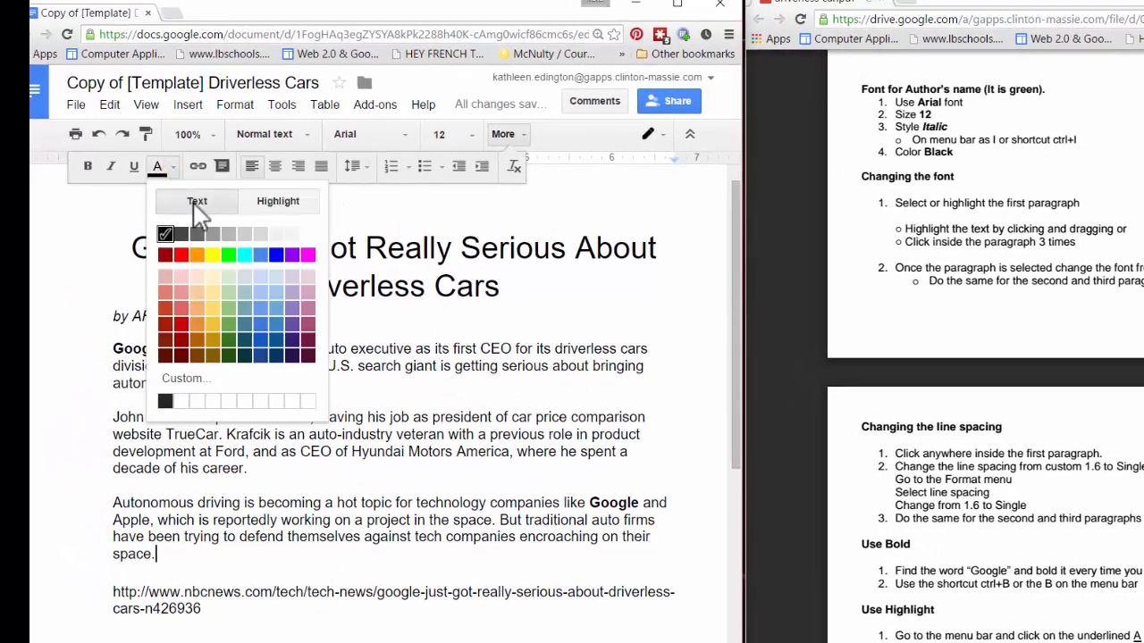
click(293, 204)
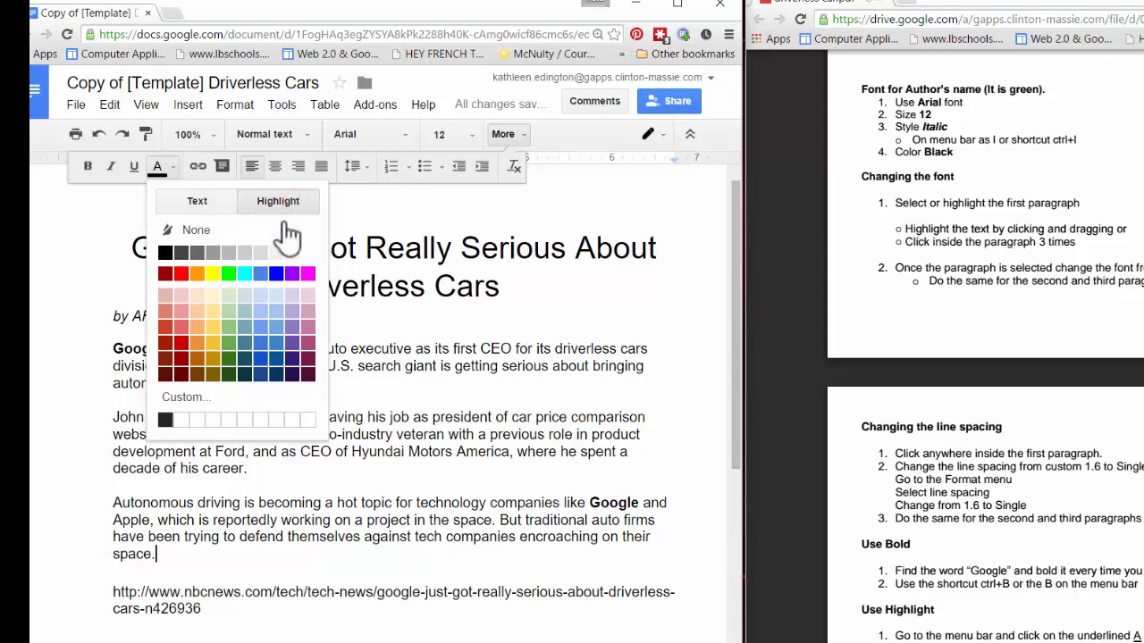
click(245, 274)
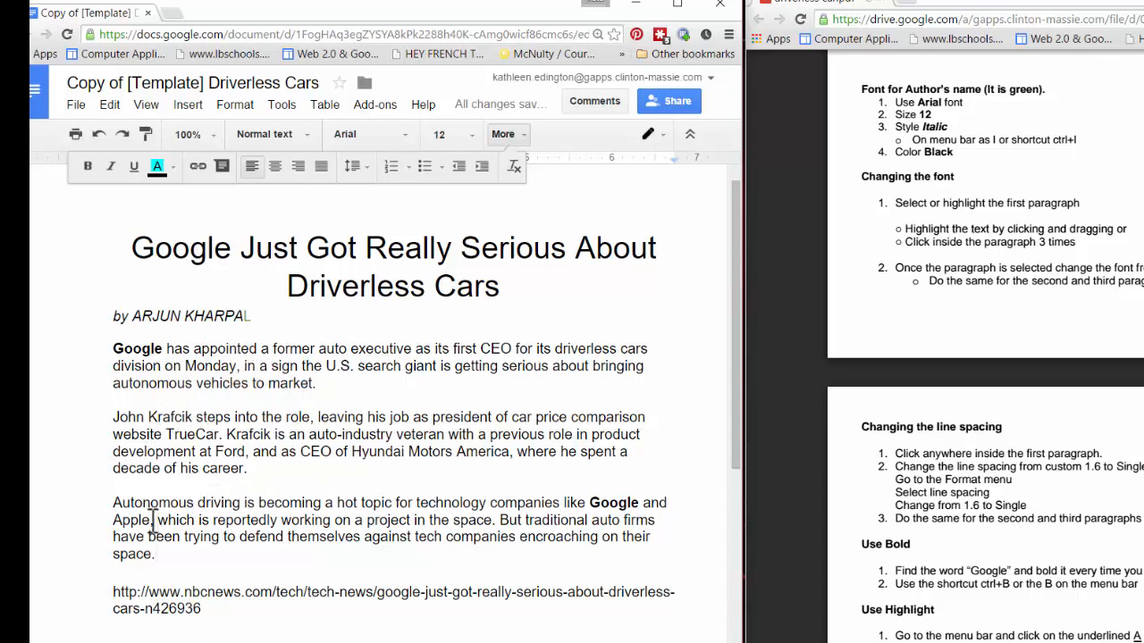
- Highlight the word "Apple" in the third body paragraph in cyan
drag(150, 519, 111, 522)
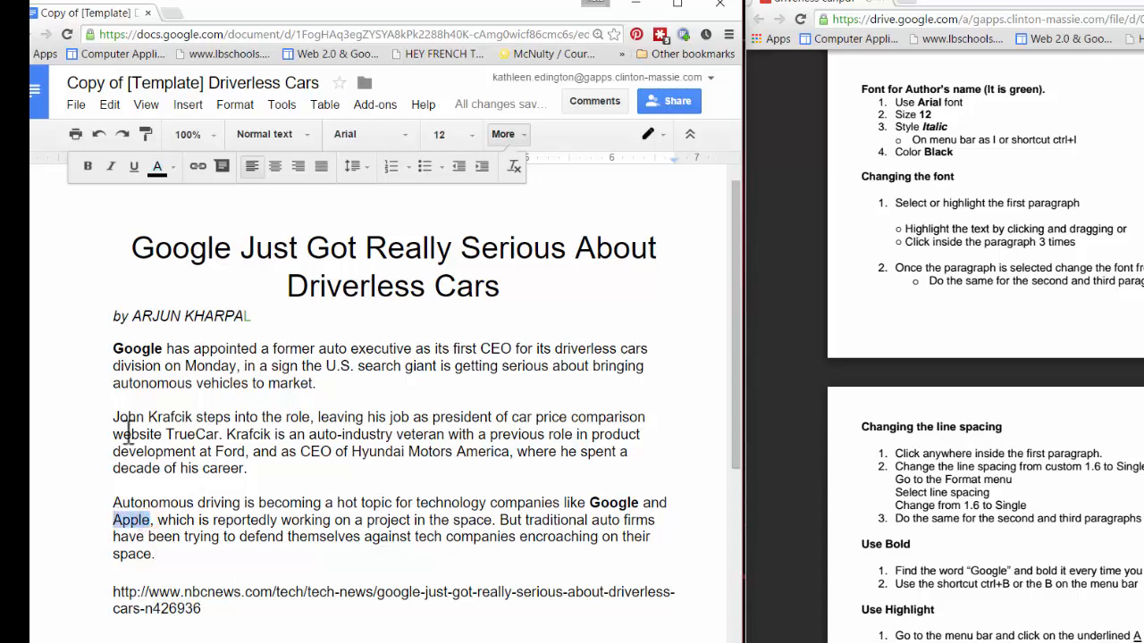
click(170, 167)
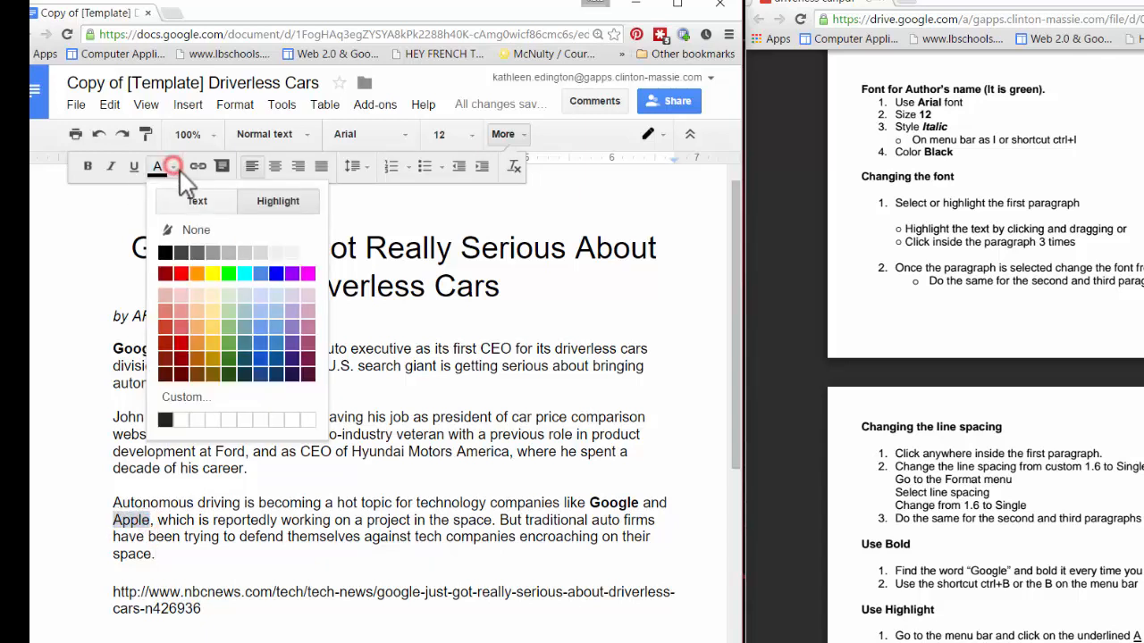
click(276, 199)
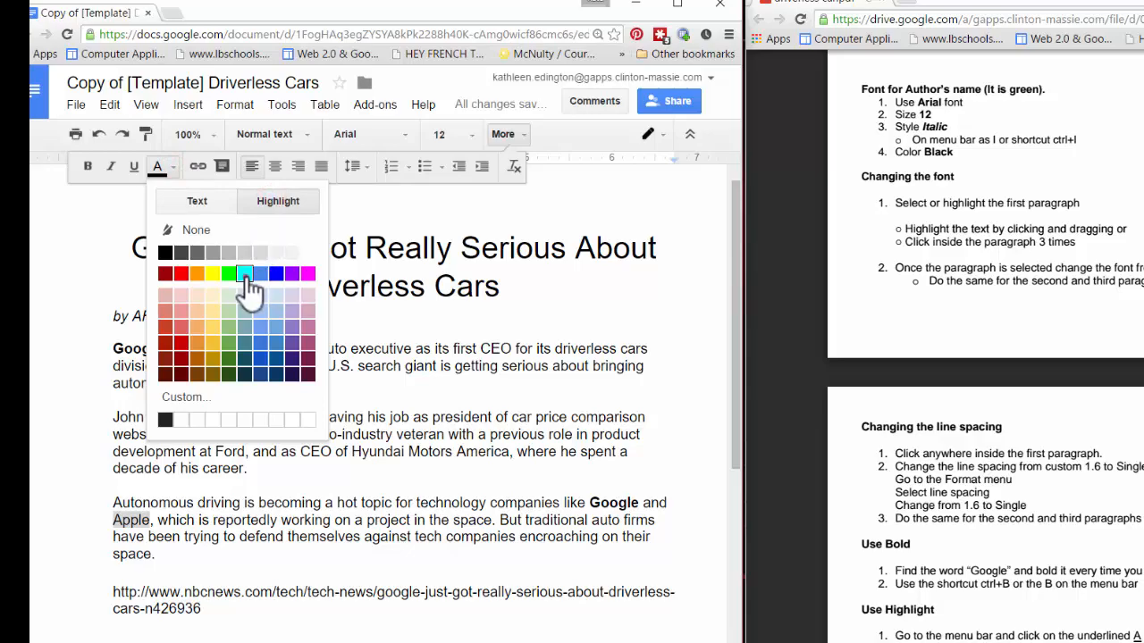
click(244, 273)
click(279, 375)
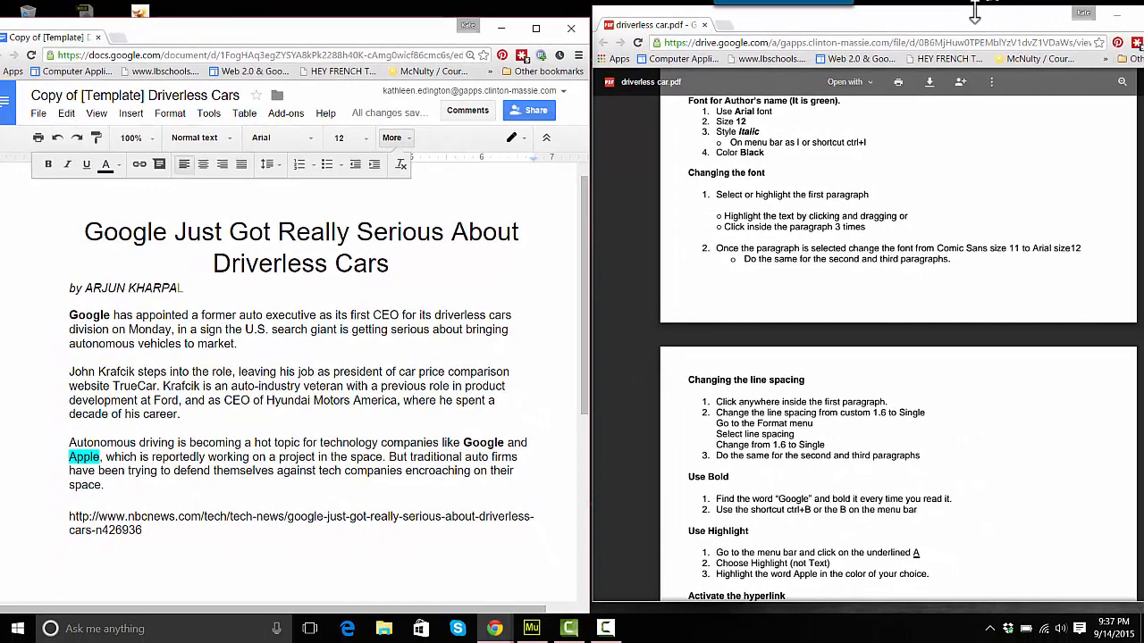
- Consult the hyperlink instructions in driverless car.pdf and turn the nbcnews.com address at the end of the document into an active hyperlink
drag(975, 13, 947, 9)
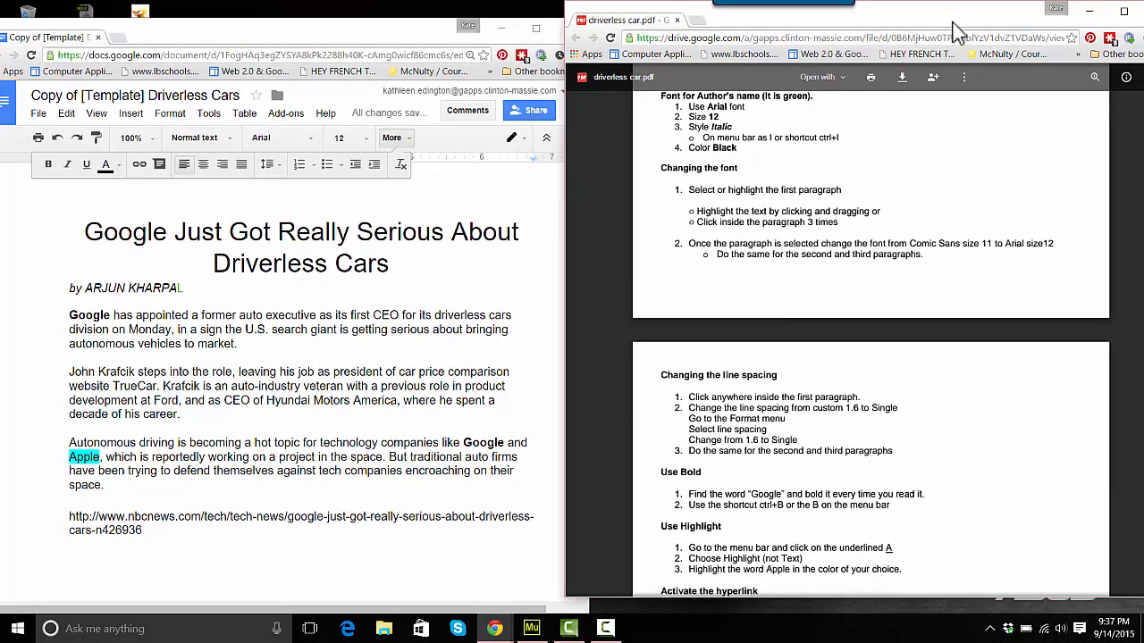
drag(943, 13, 910, 14)
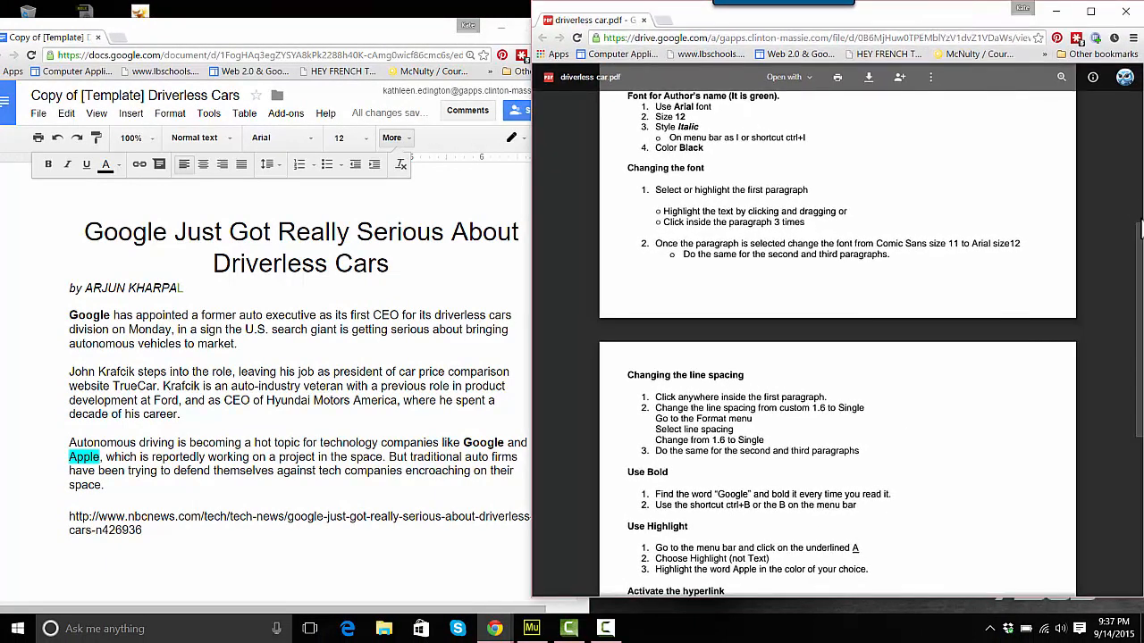
scroll(1130, 203, down, 2)
scroll(837, 358, down, 3)
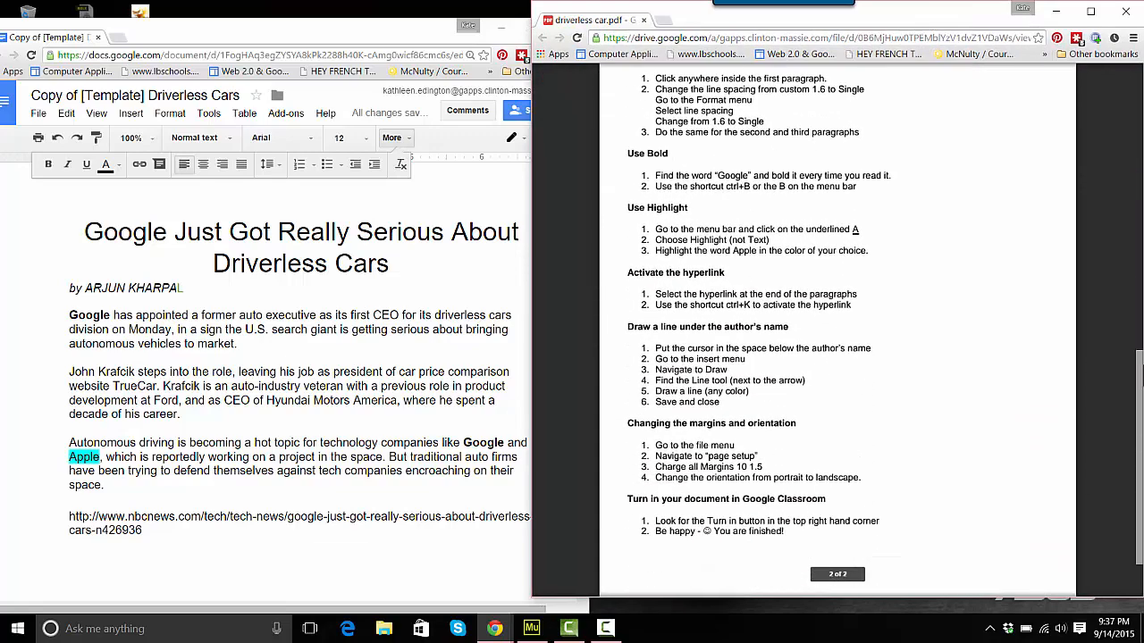
drag(925, 22, 990, 26)
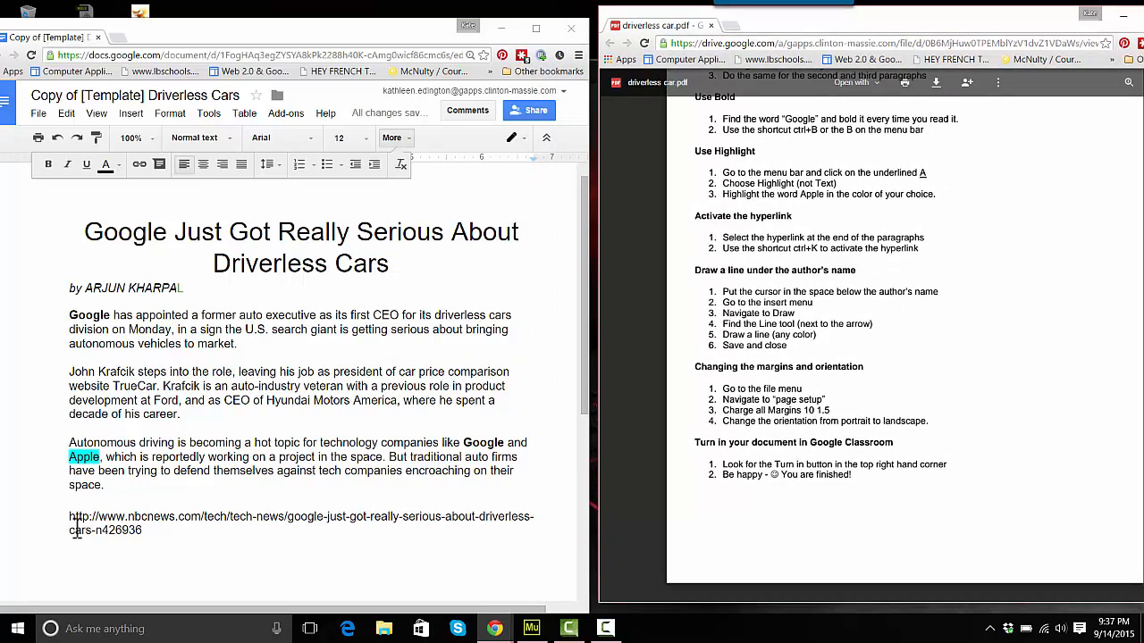
drag(144, 532, 53, 519)
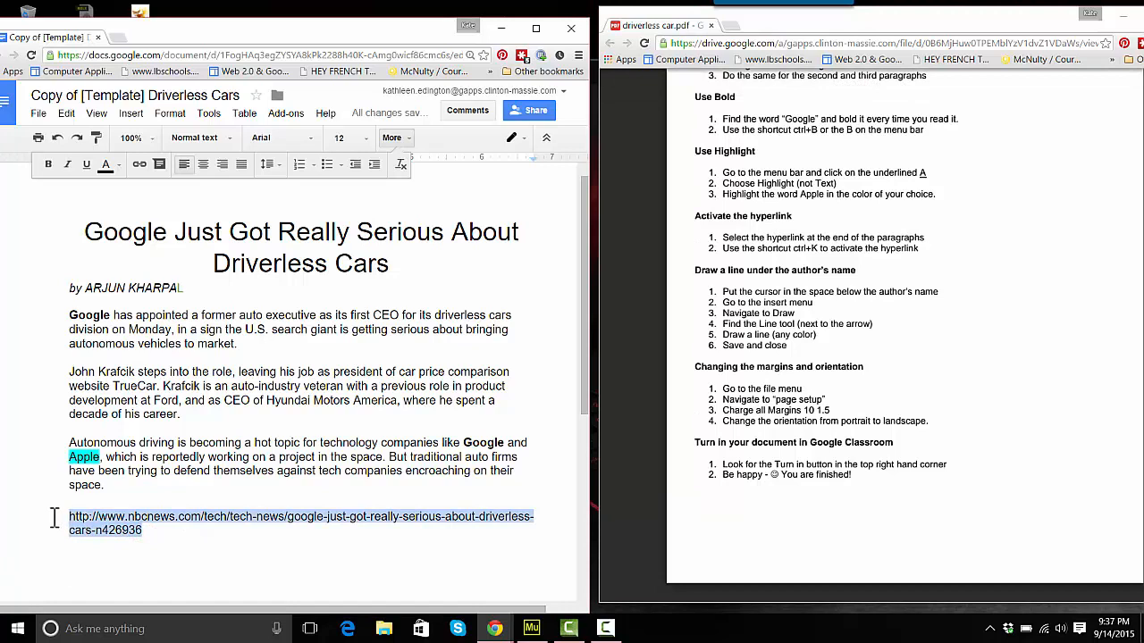
key(ctrl+k)
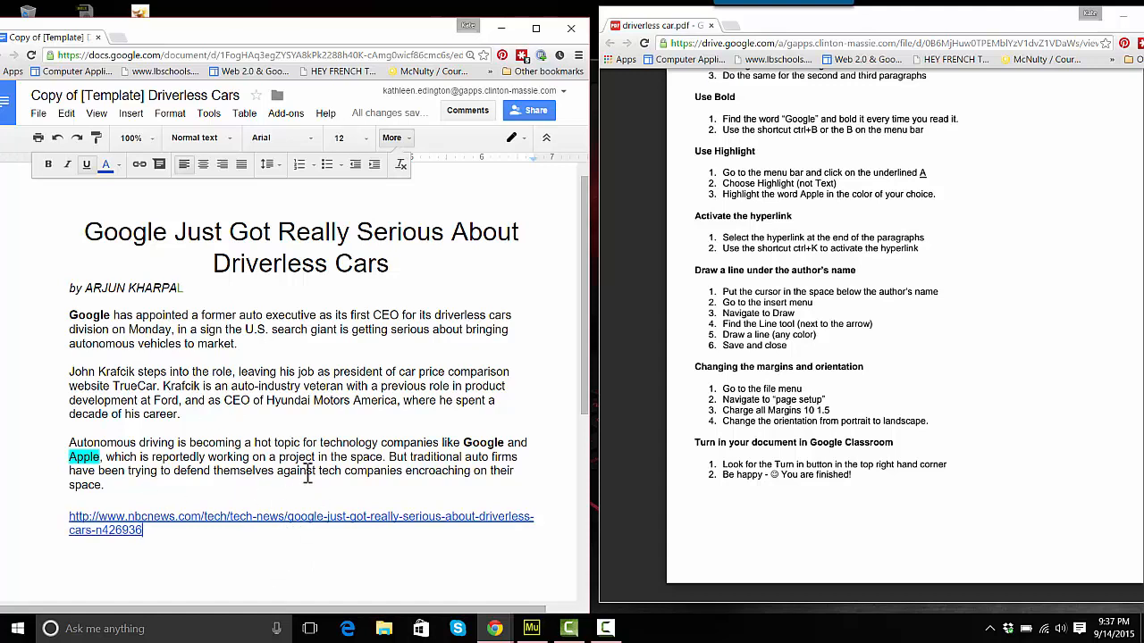
click(290, 450)
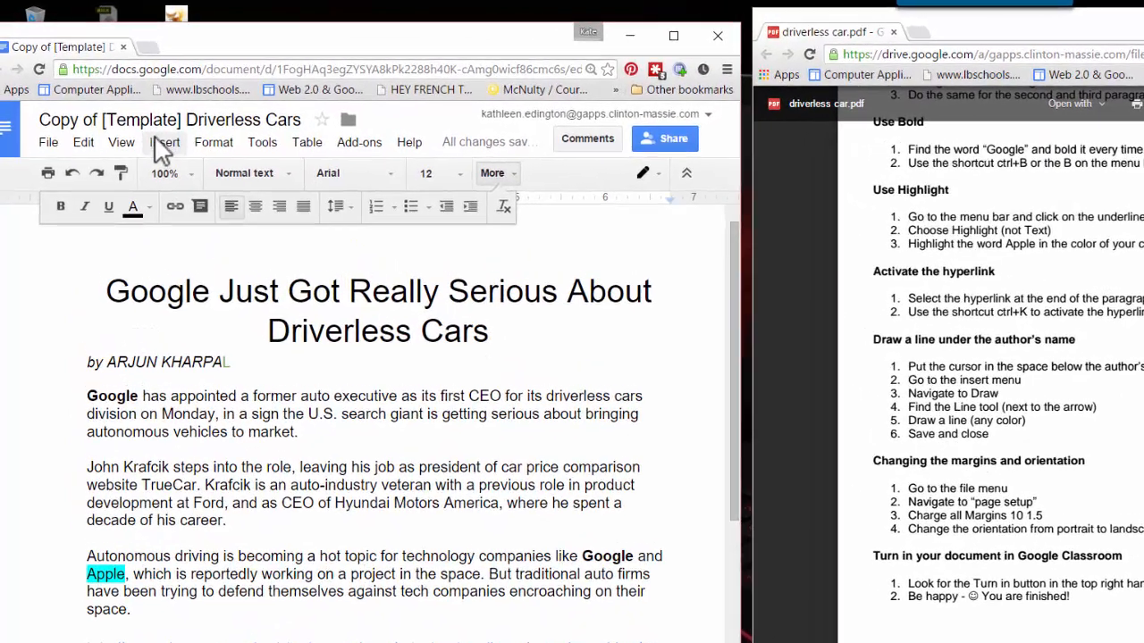
- Insert a drawing of a full-width horizontal blue line at the current text position in the third body paragraph
click(124, 110)
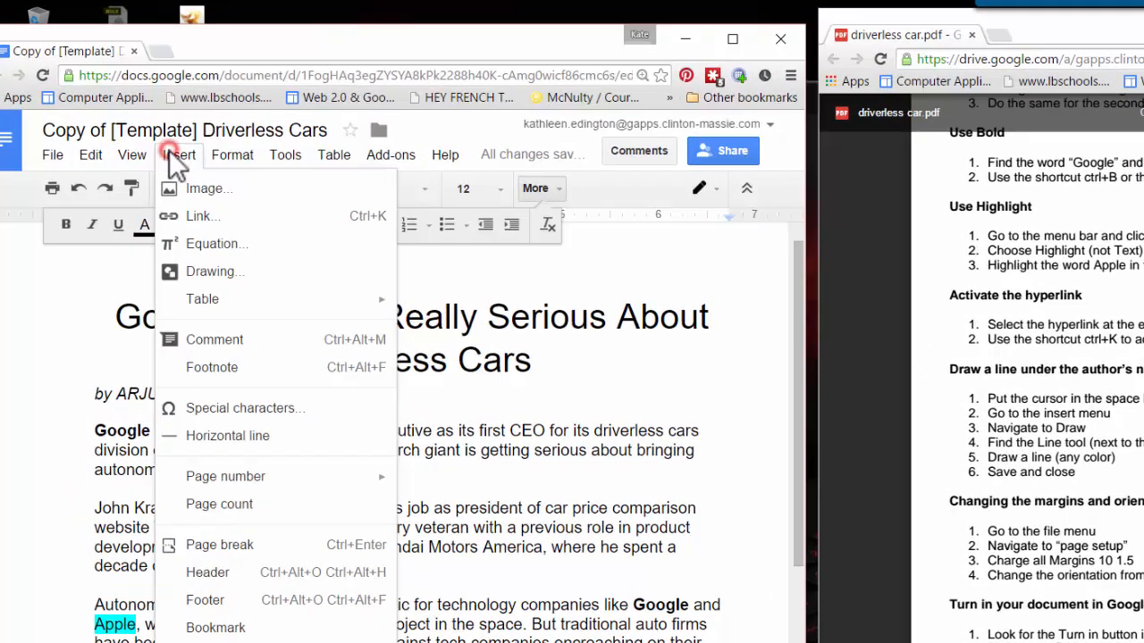
click(211, 275)
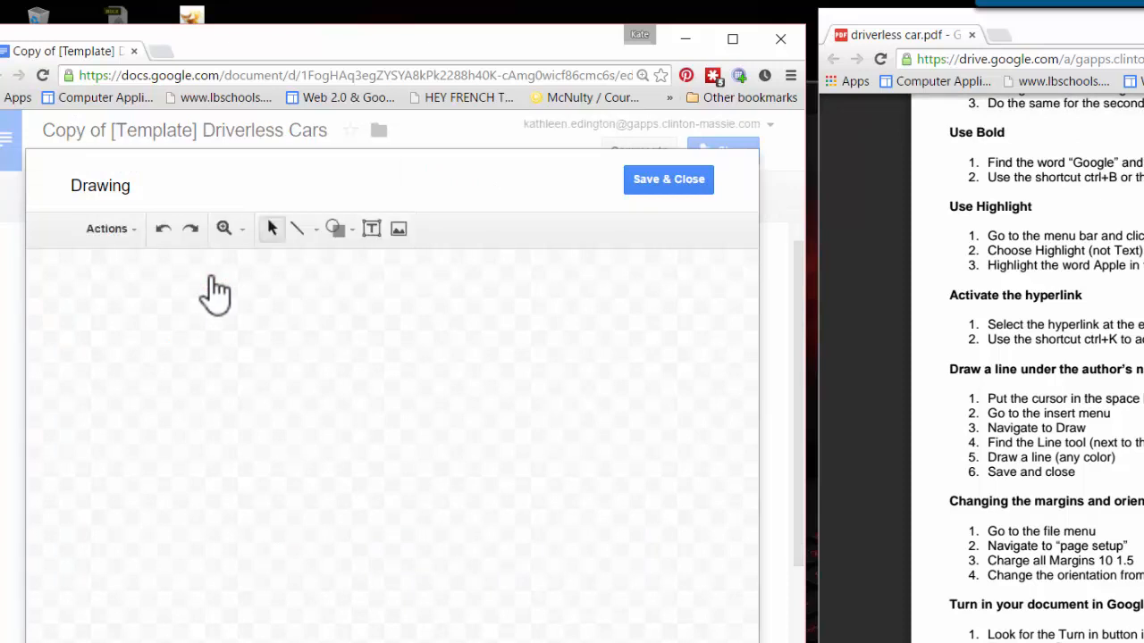
click(298, 229)
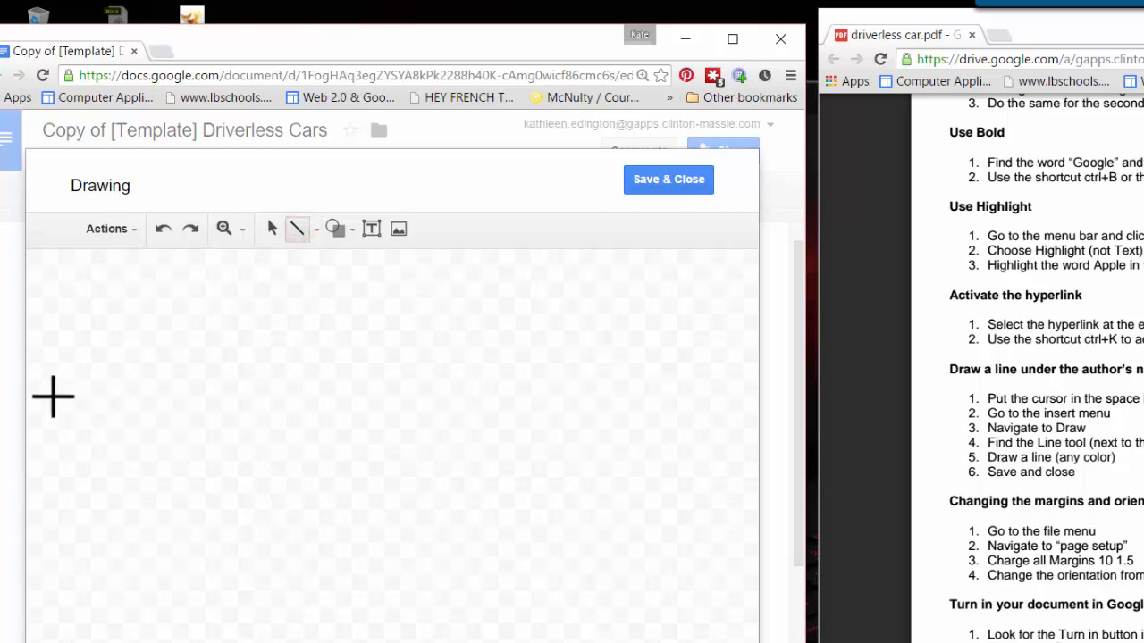
drag(54, 396, 739, 398)
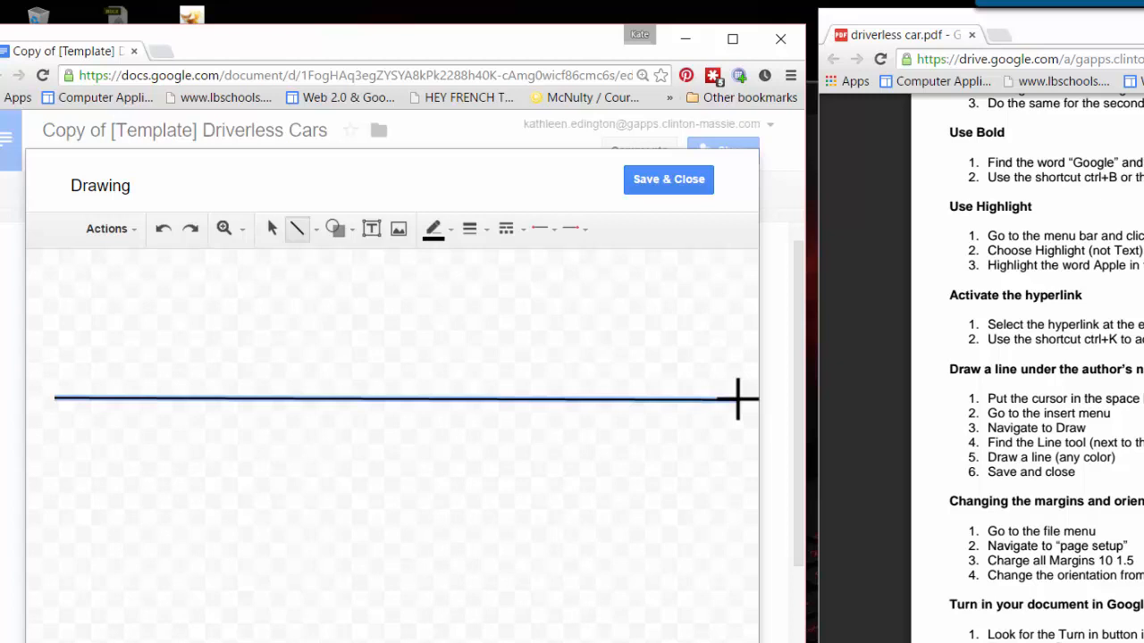
click(451, 233)
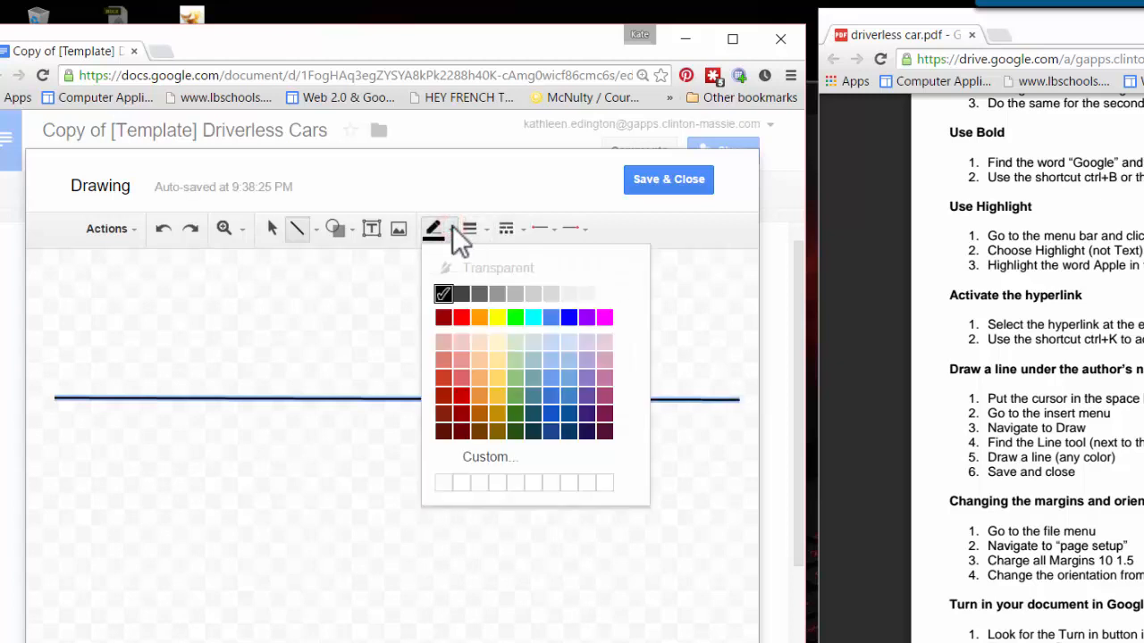
click(569, 318)
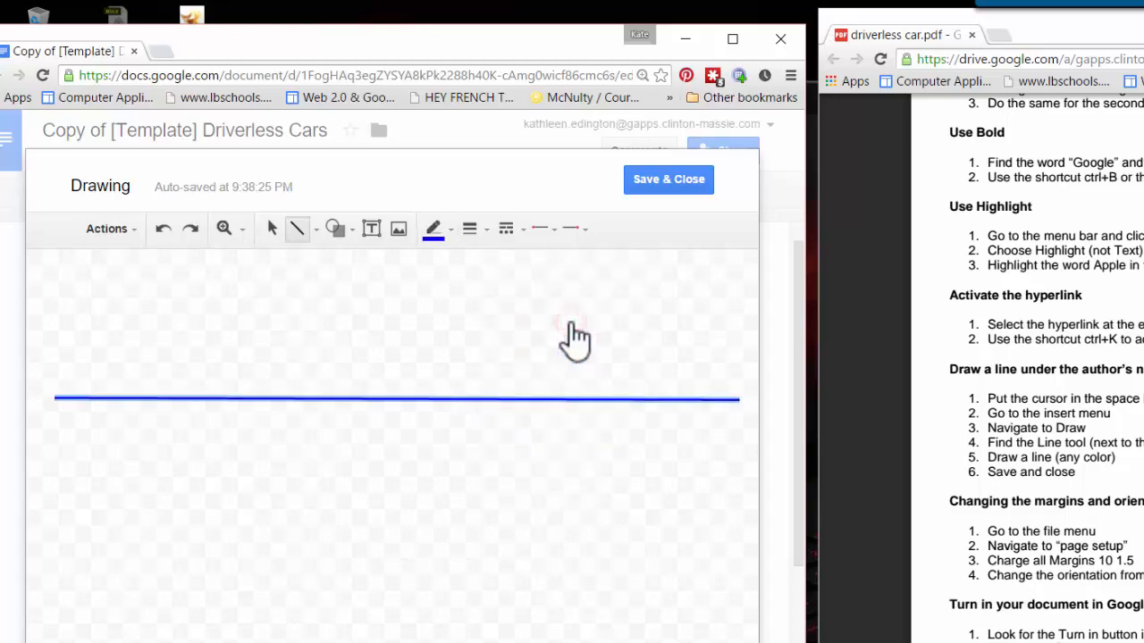
click(655, 179)
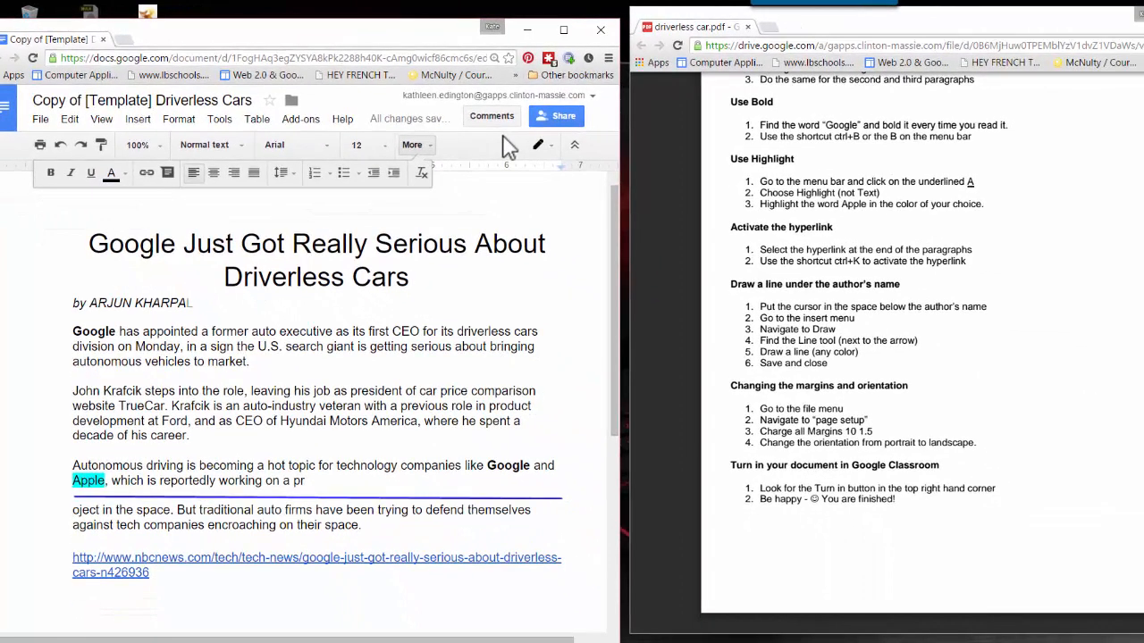
- Delete the misplaced blue line drawing from the third body paragraph
click(509, 498)
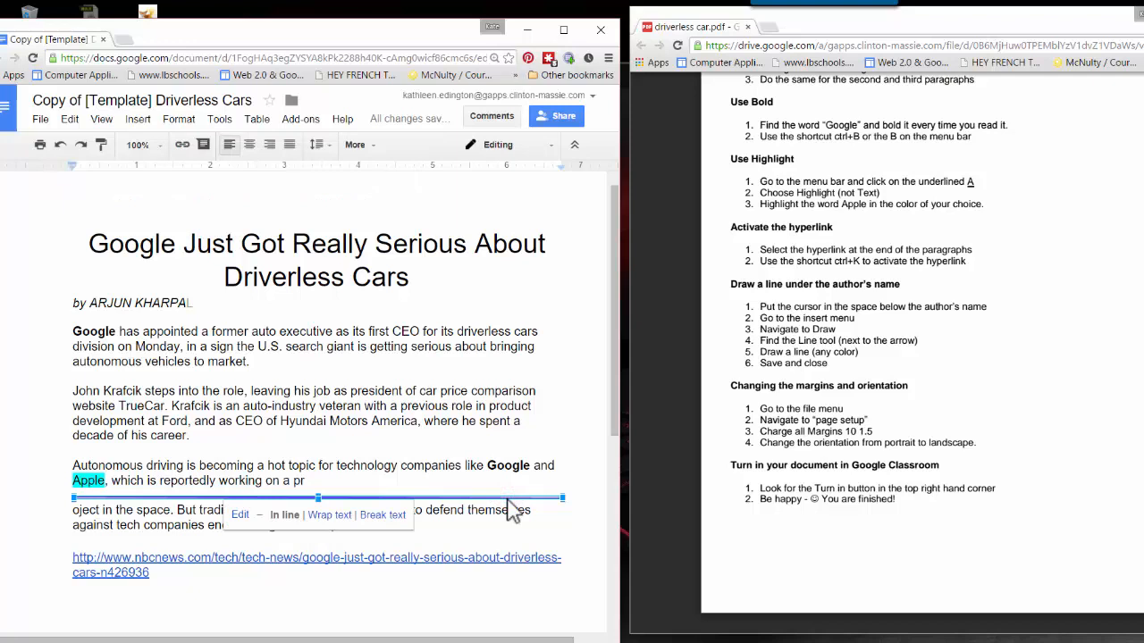
key(Delete)
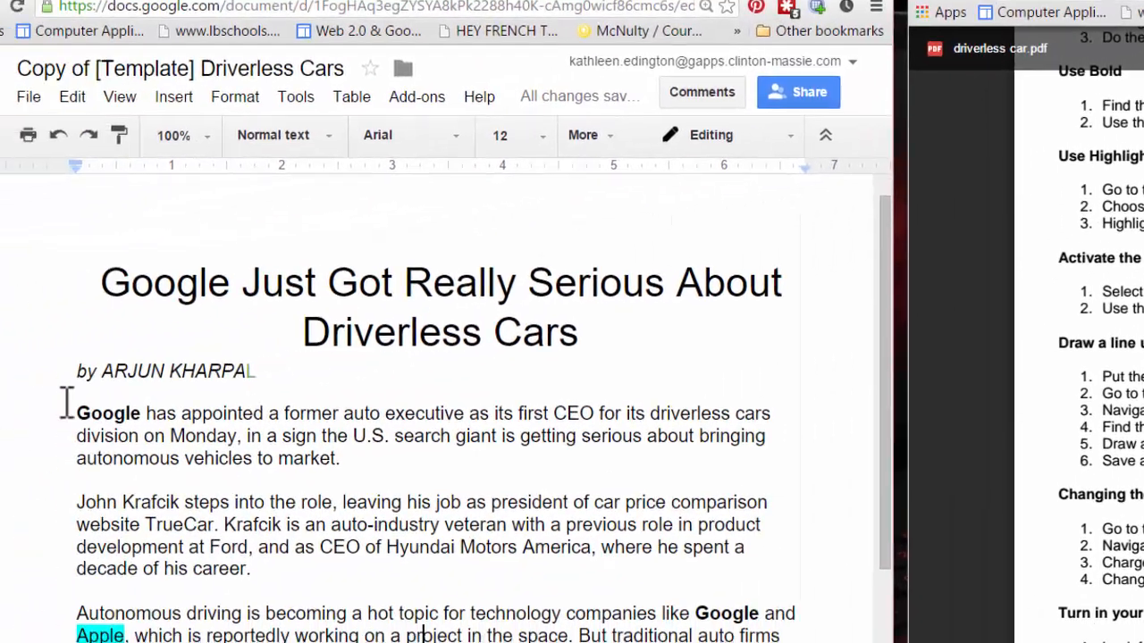
- Insert a drawing of a full-width horizontal blue line in the empty space below the author's name
click(97, 367)
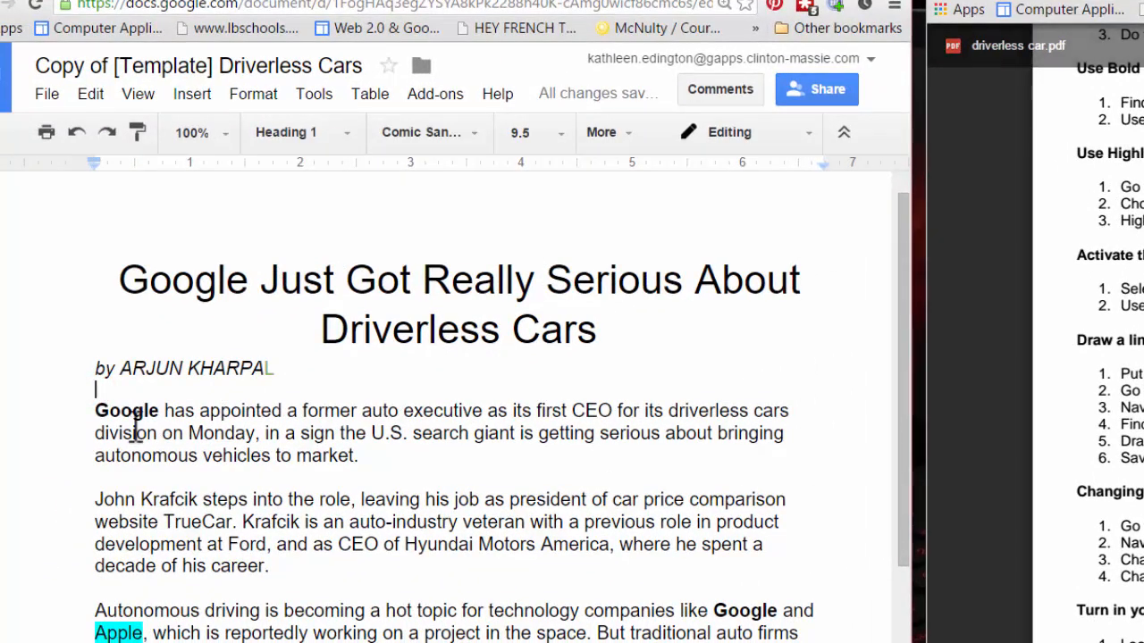
click(195, 95)
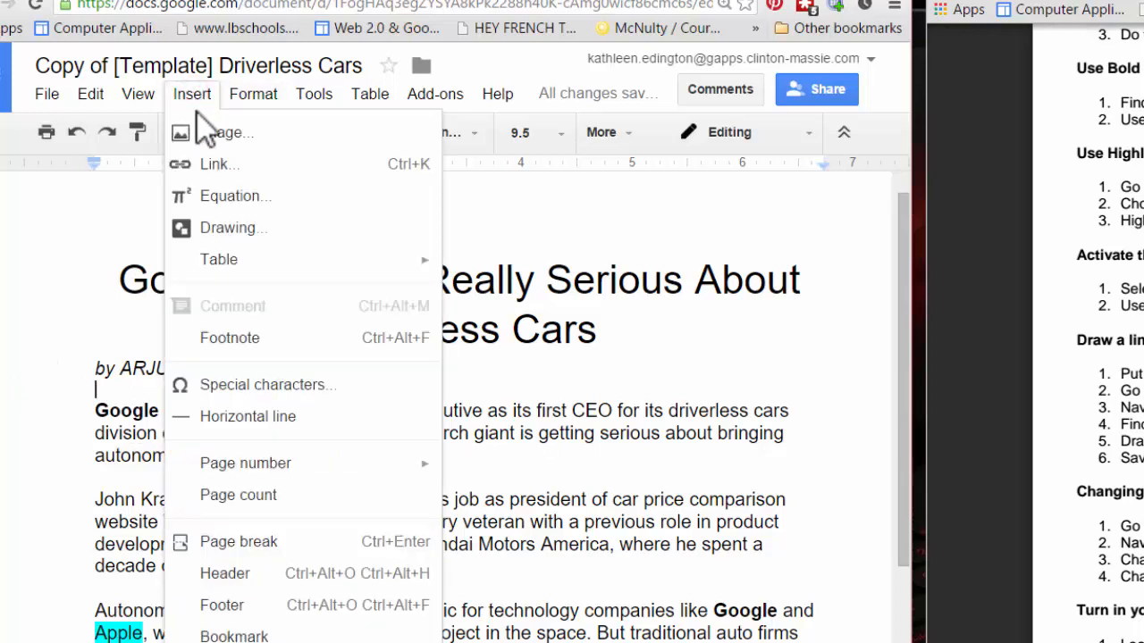
click(215, 229)
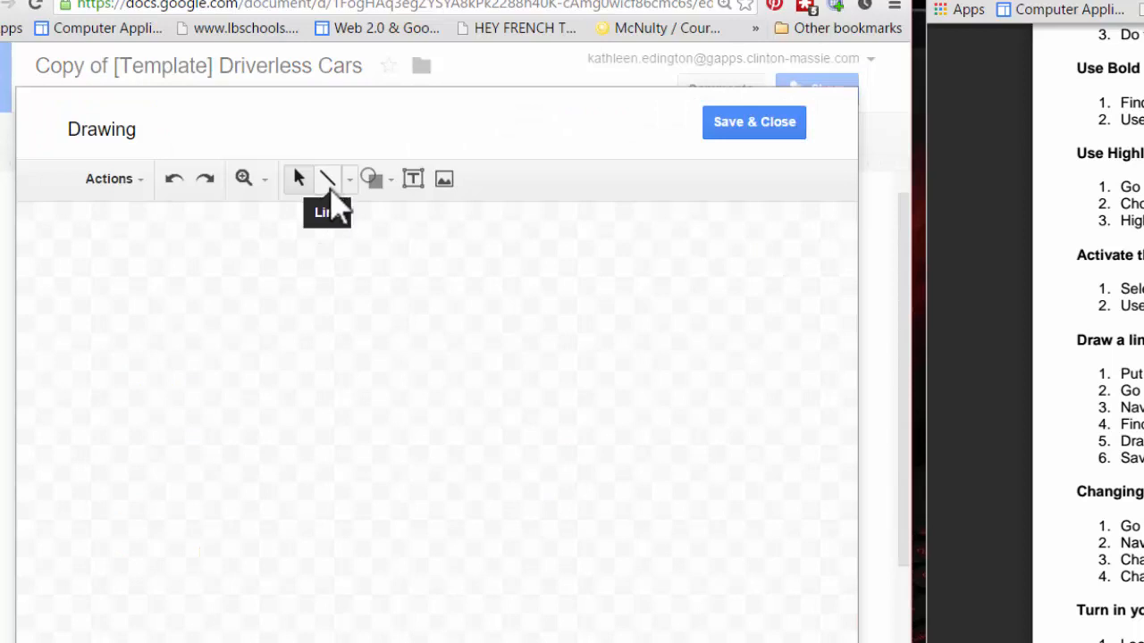
click(331, 186)
drag(67, 405, 781, 405)
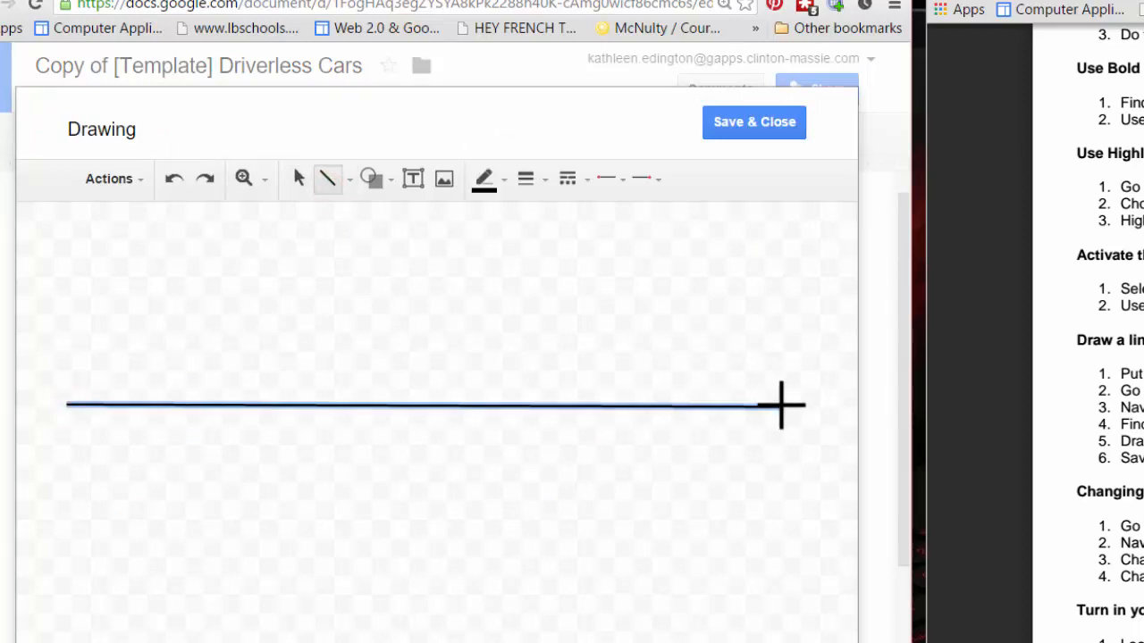
click(504, 181)
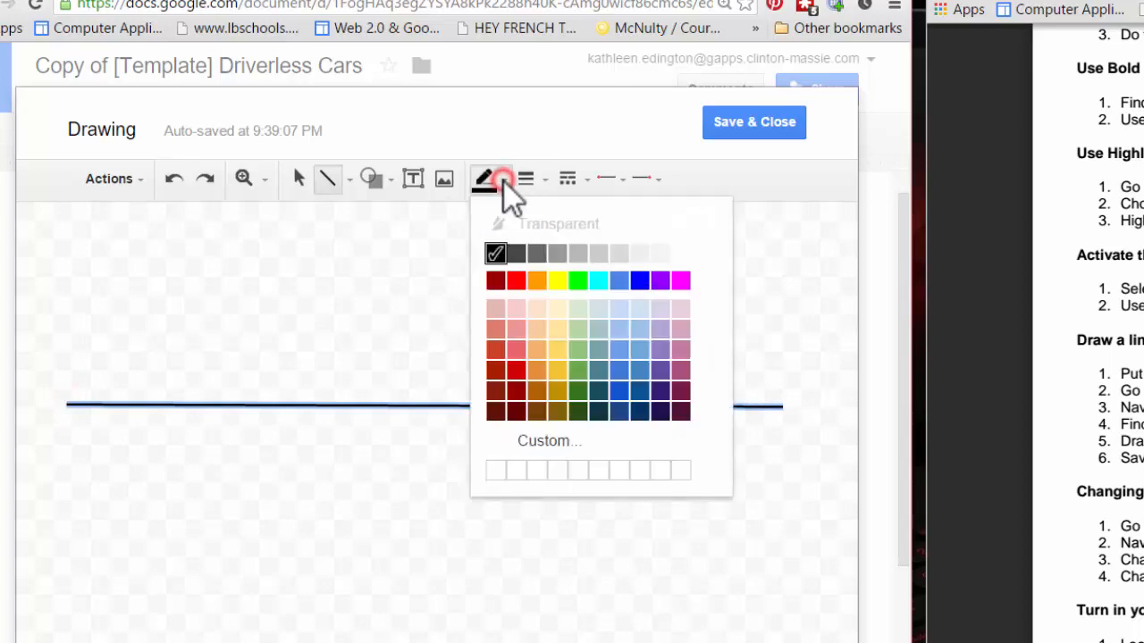
click(639, 281)
click(748, 131)
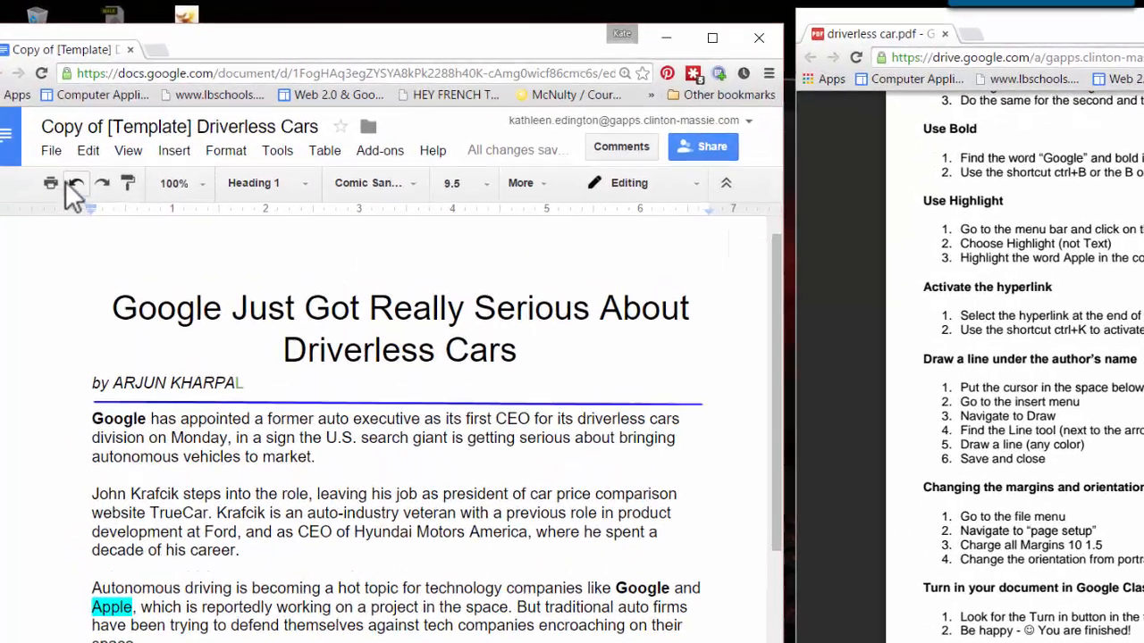
- Set the top, bottom, left and right page margins to 1.5 inches in the page setup
click(51, 150)
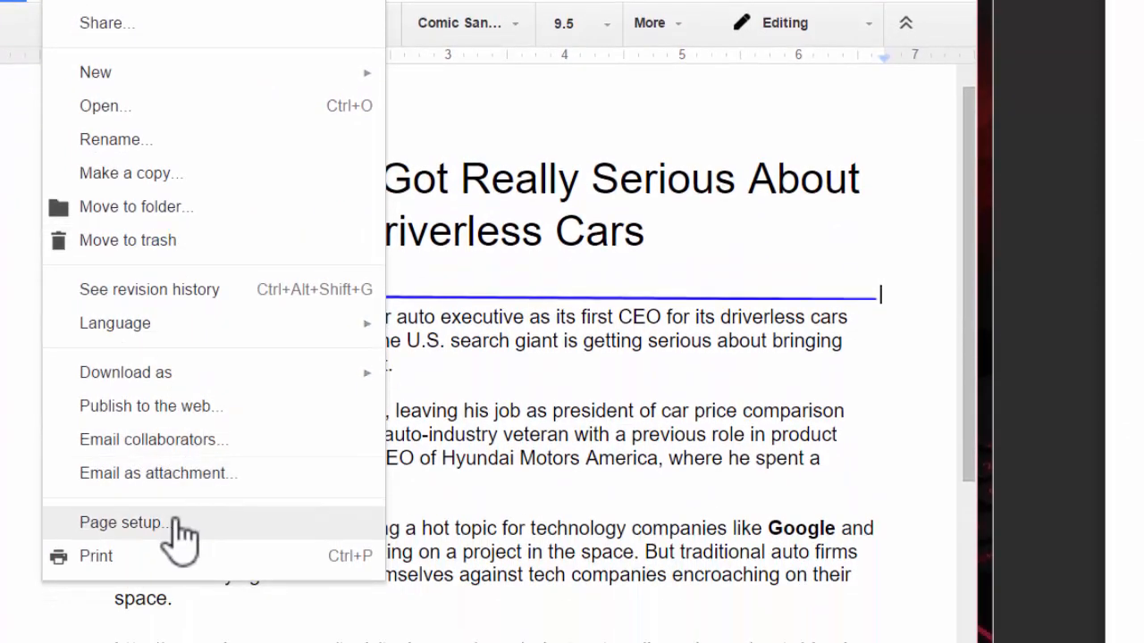
click(173, 522)
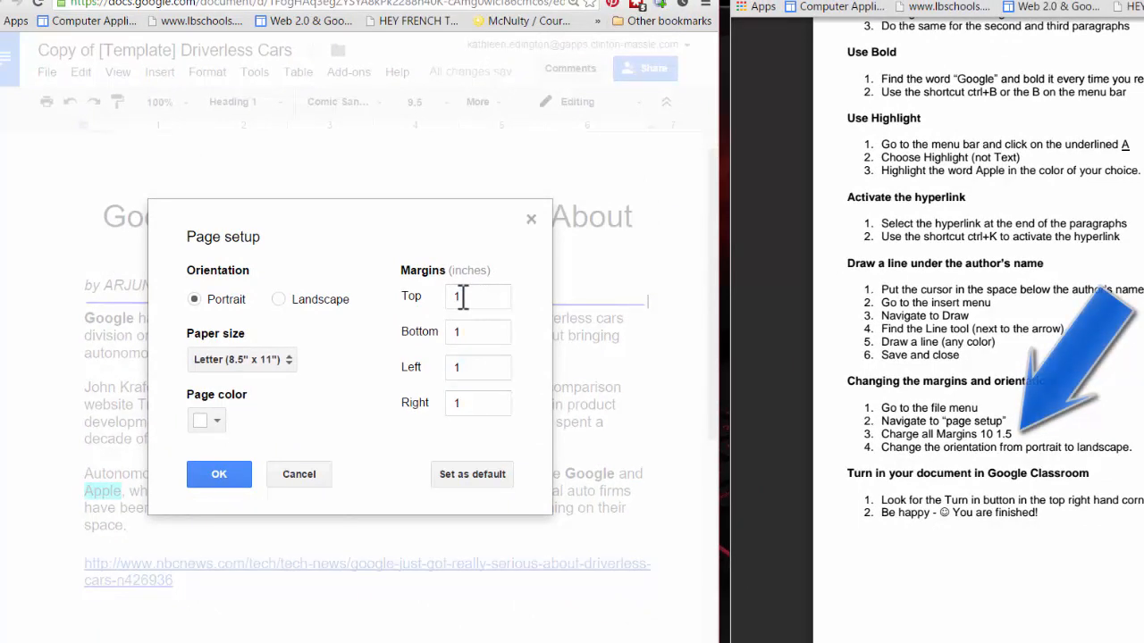
click(461, 298)
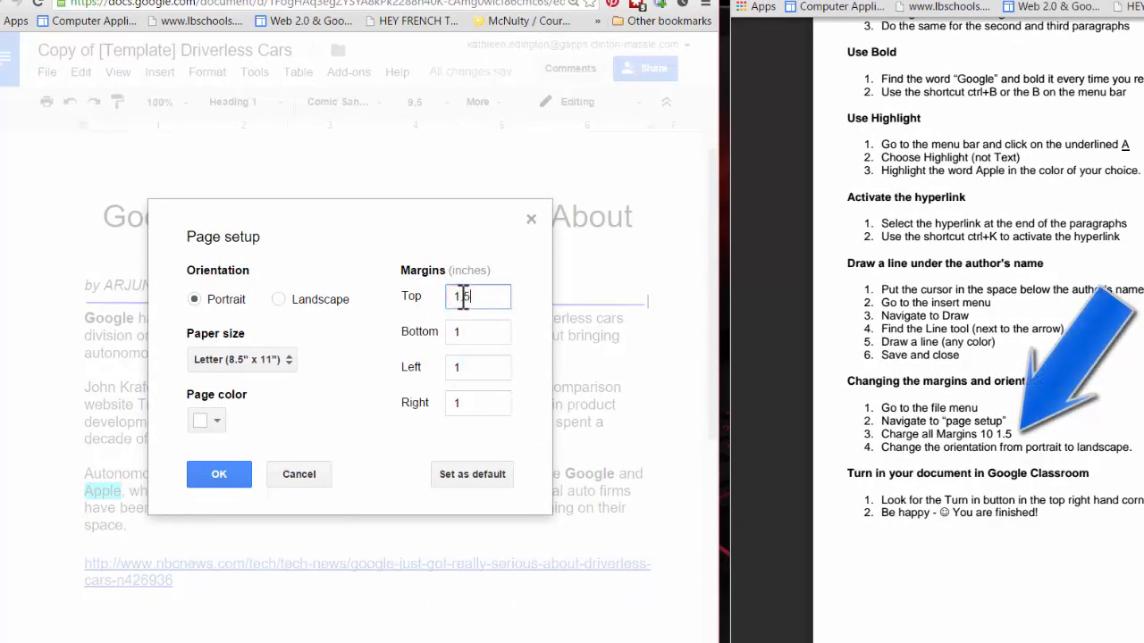
text(.5)
click(472, 332)
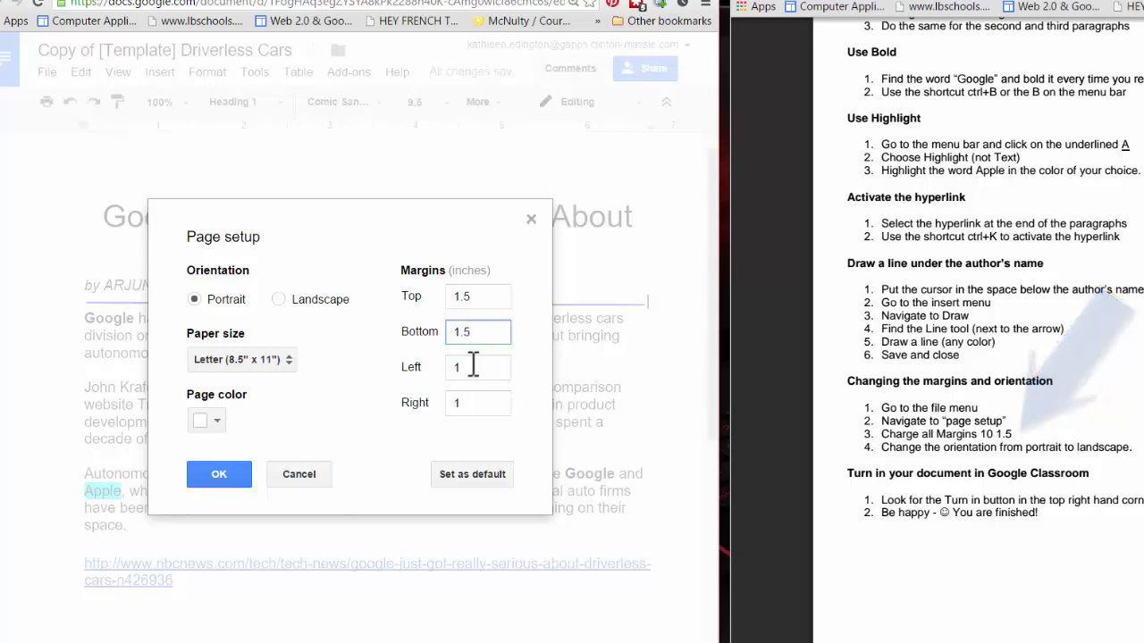
click(474, 367)
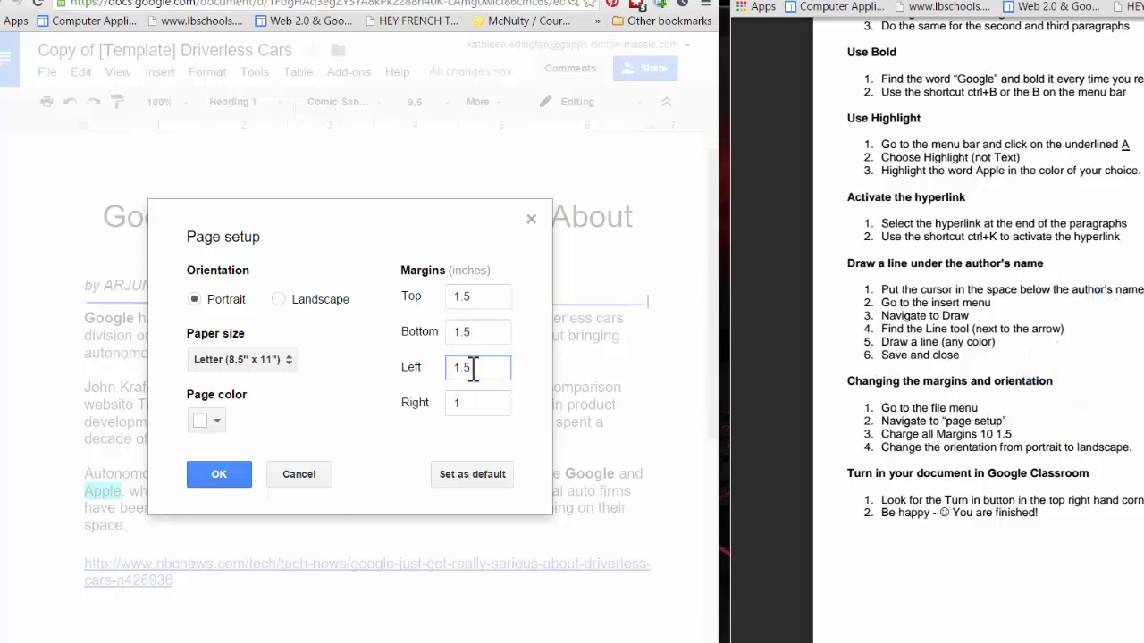
click(466, 402)
text(.5)
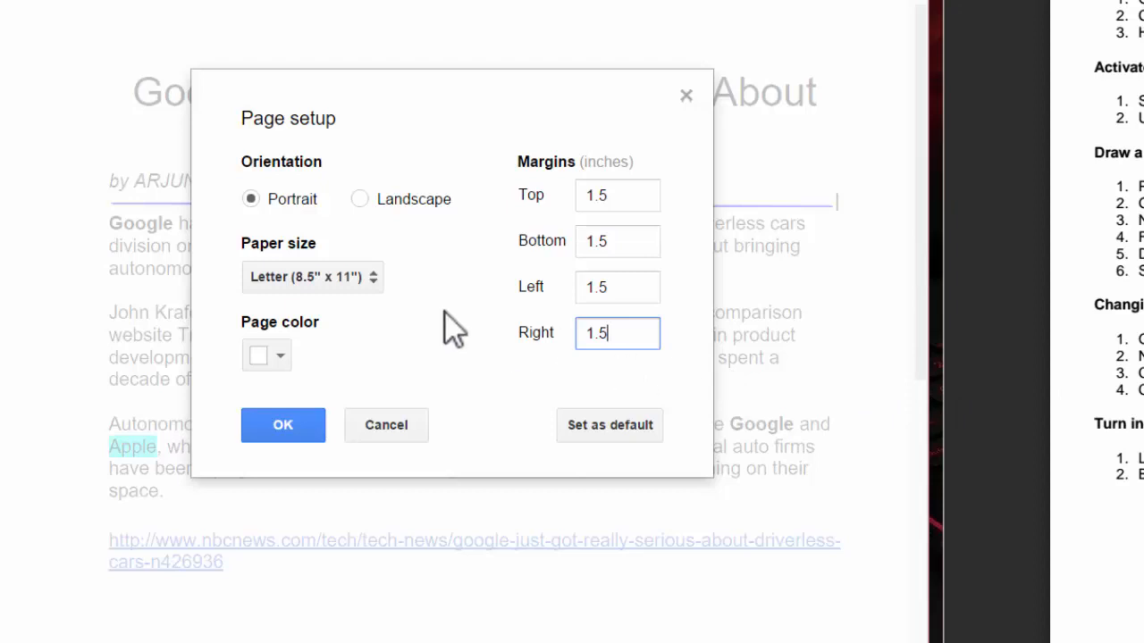
- Change the page orientation to Landscape and apply the page setup
click(358, 199)
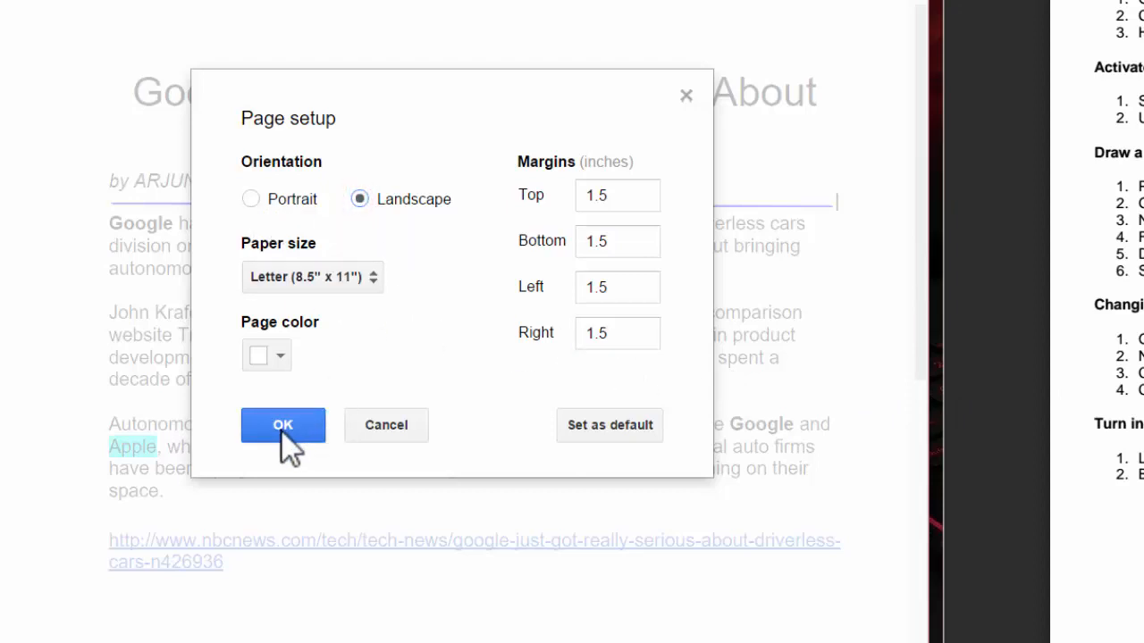
click(302, 412)
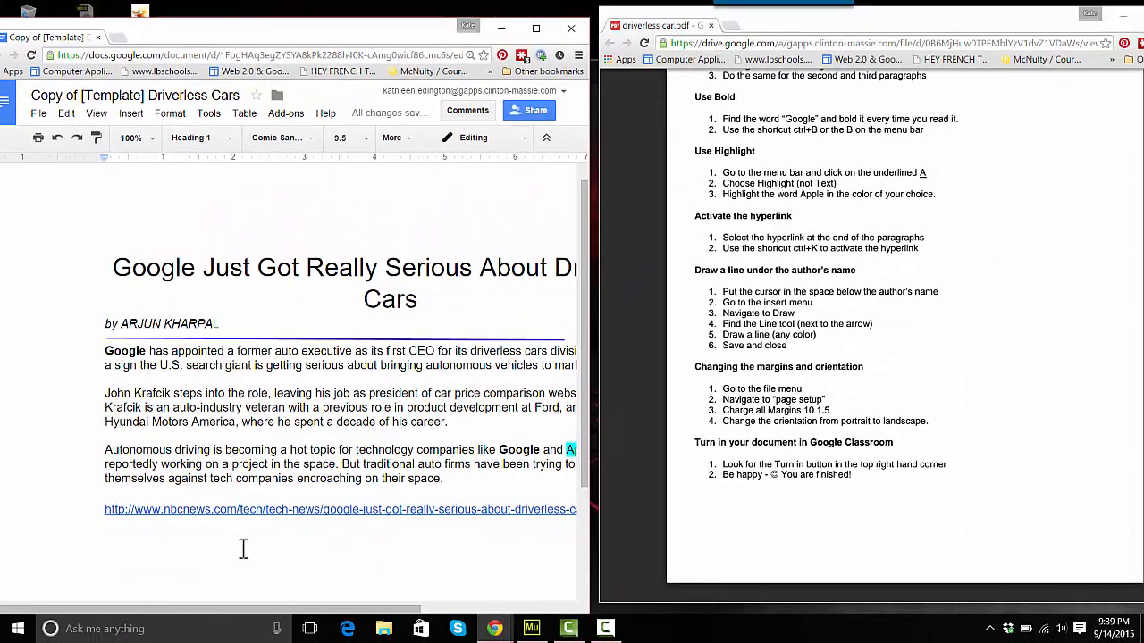
drag(185, 608, 262, 593)
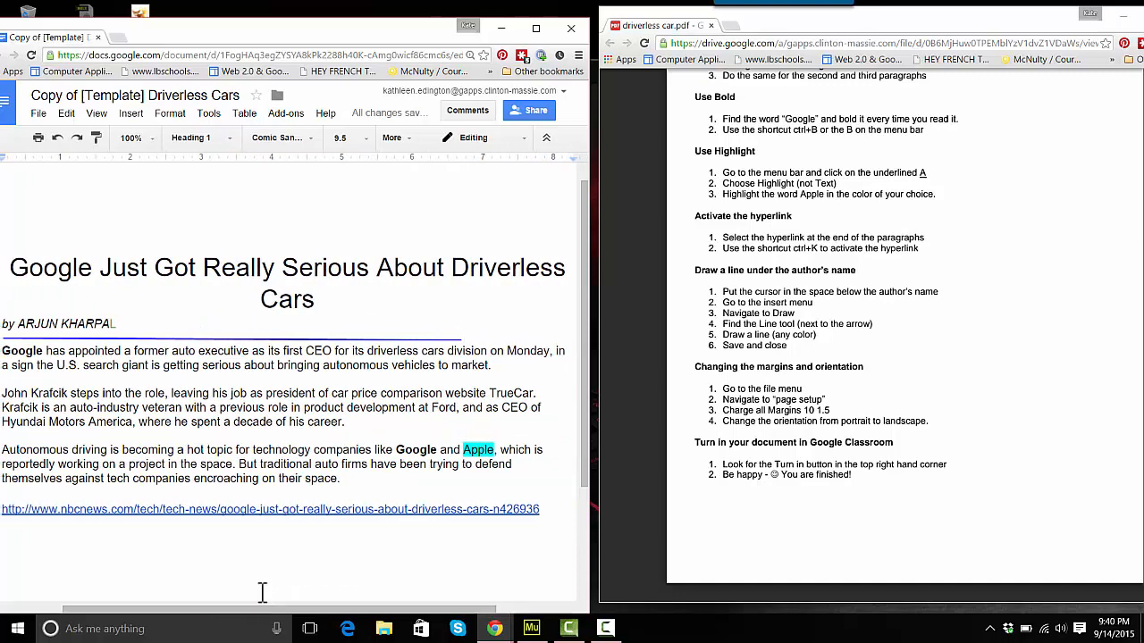